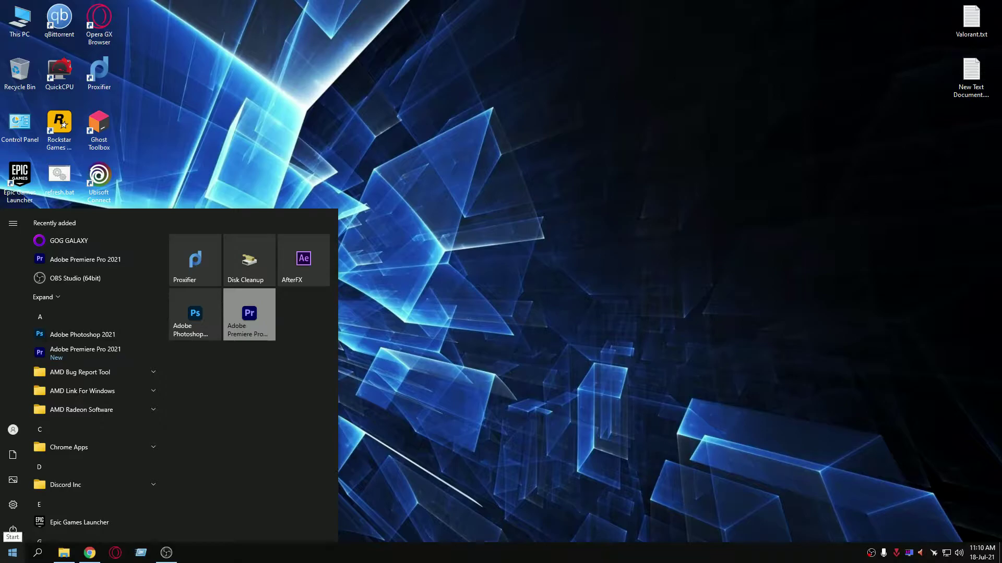
Open the system protection settings for Local Disk (C:) and delete all of its restore points.
type("create a restore point")
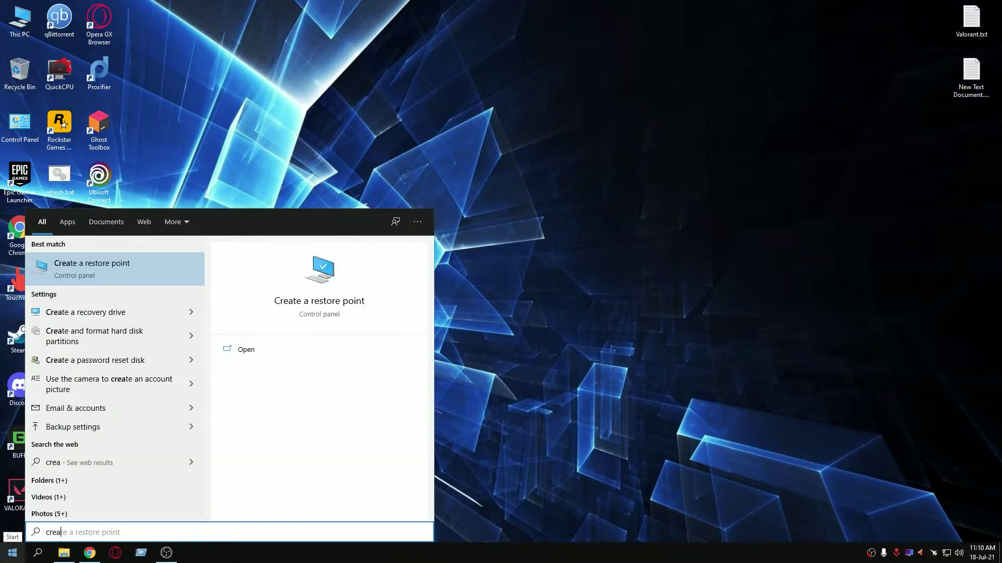
key("Return")
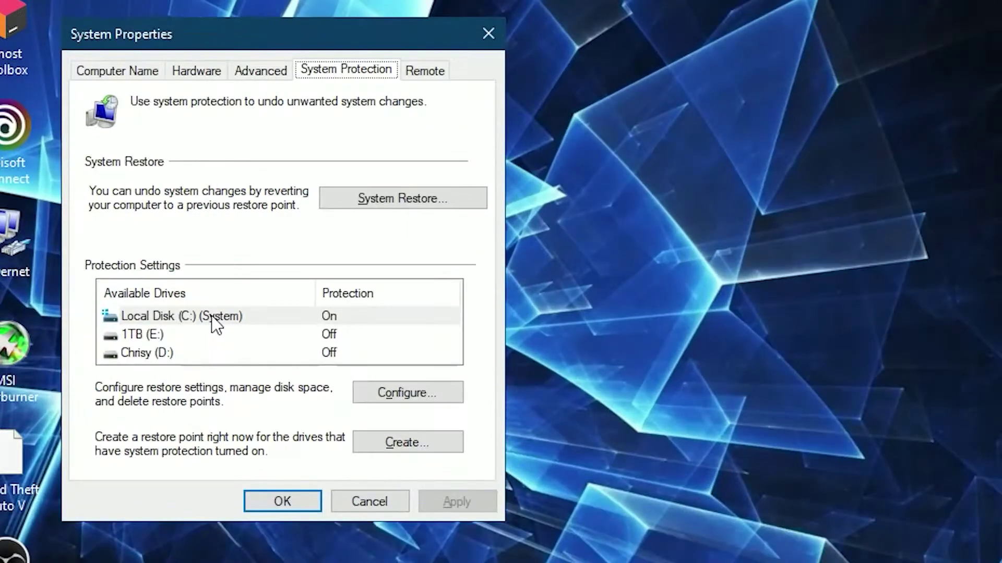
left_click(259, 266)
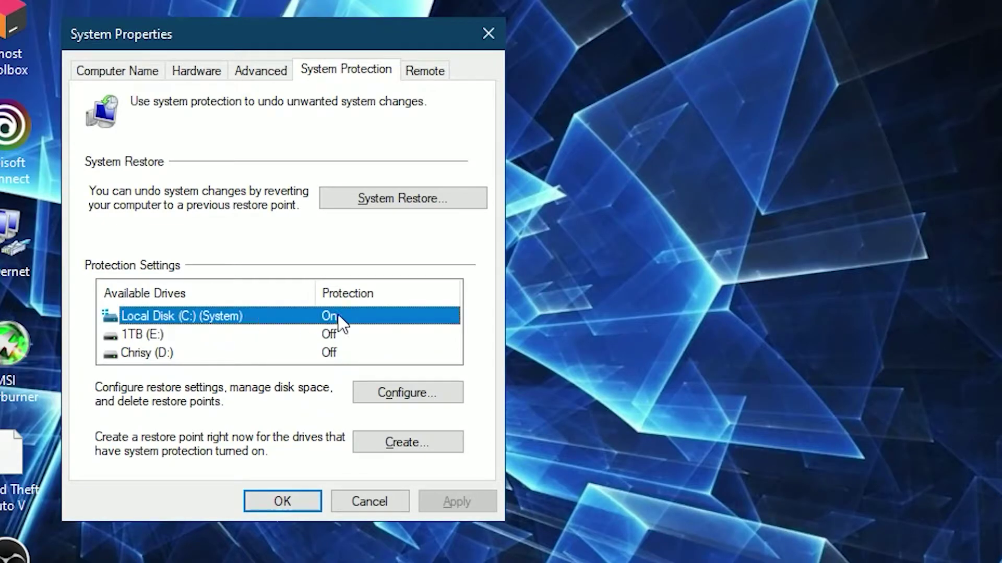
left_click(416, 393)
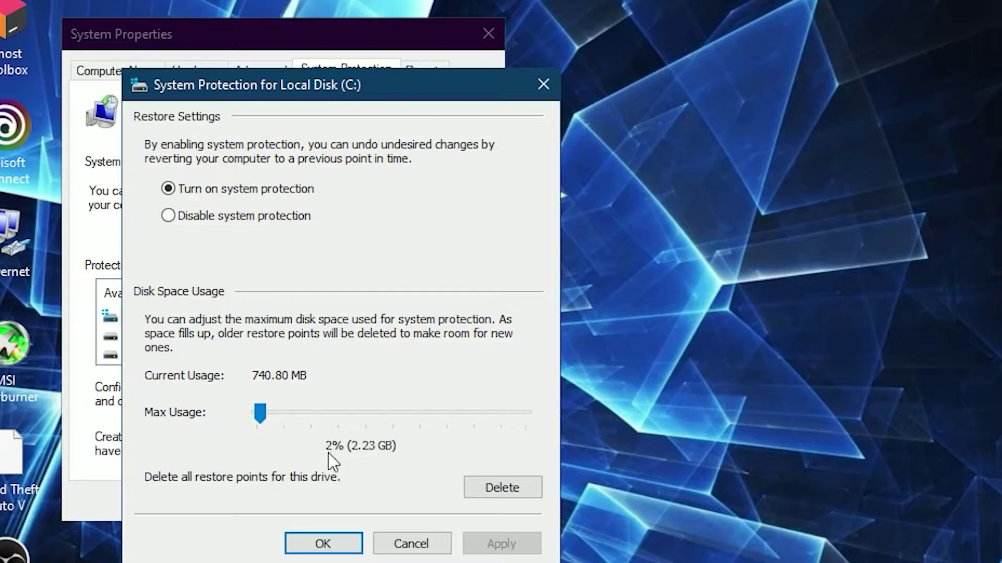
left_click(495, 489)
left_click(458, 362)
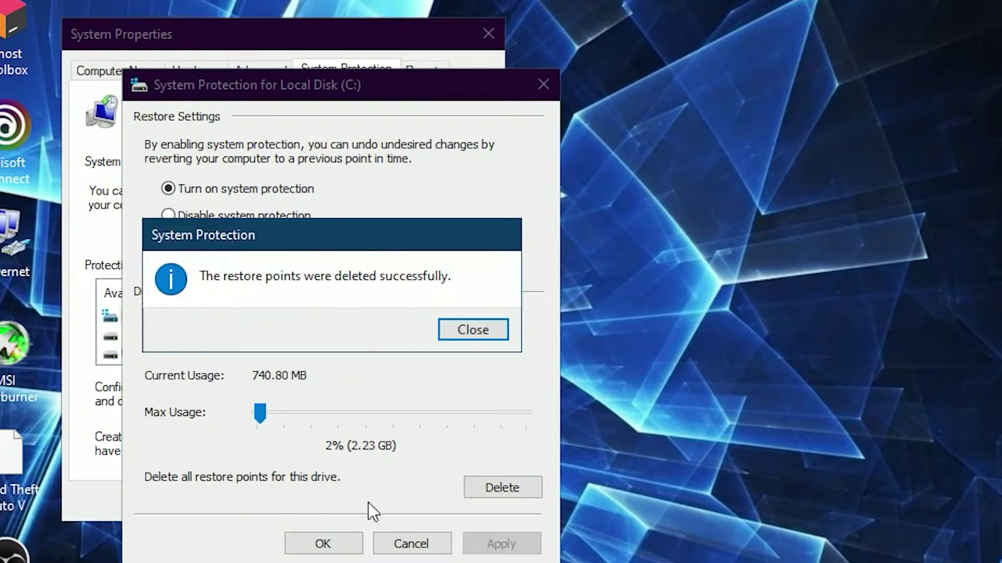
key("Return")
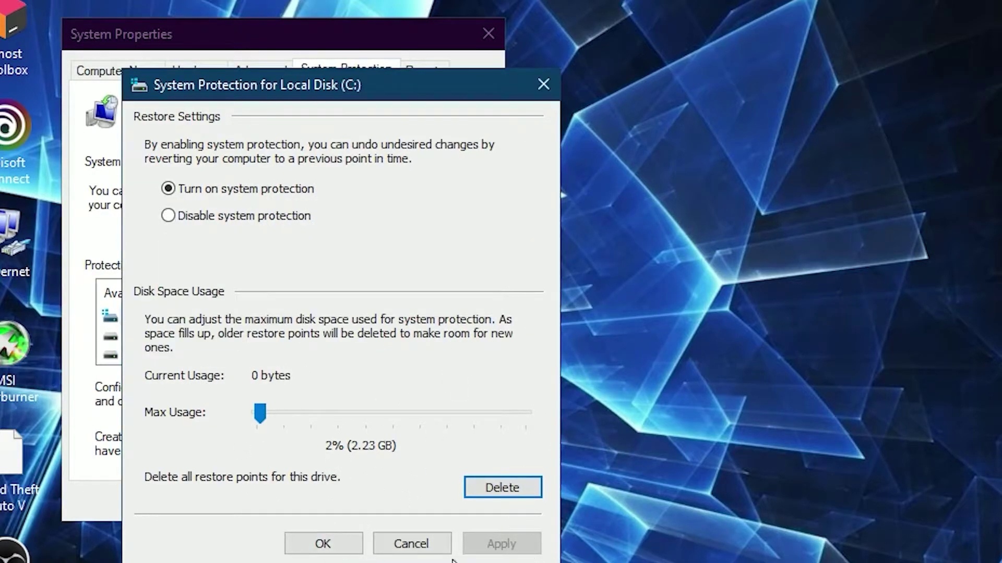
left_click(320, 543)
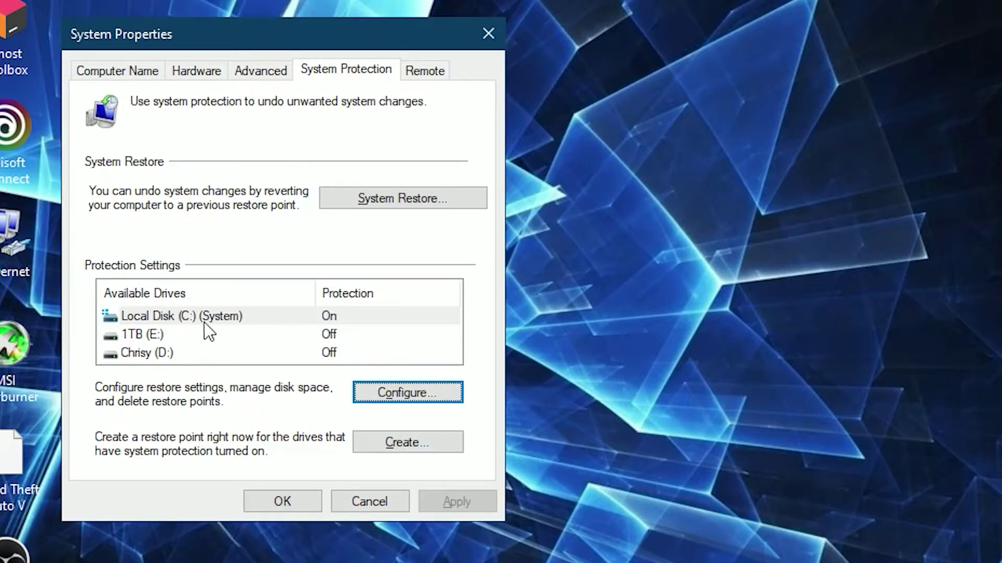
Create a restore point described as "as" for Local Disk (C:) and close System Properties.
left_click(269, 324)
left_click(395, 448)
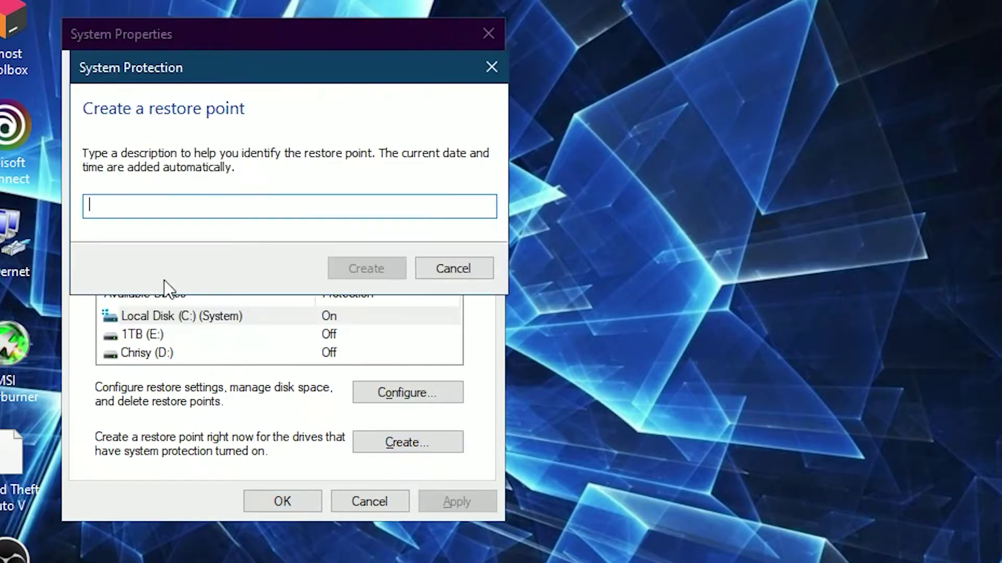
type("as")
key("Return")
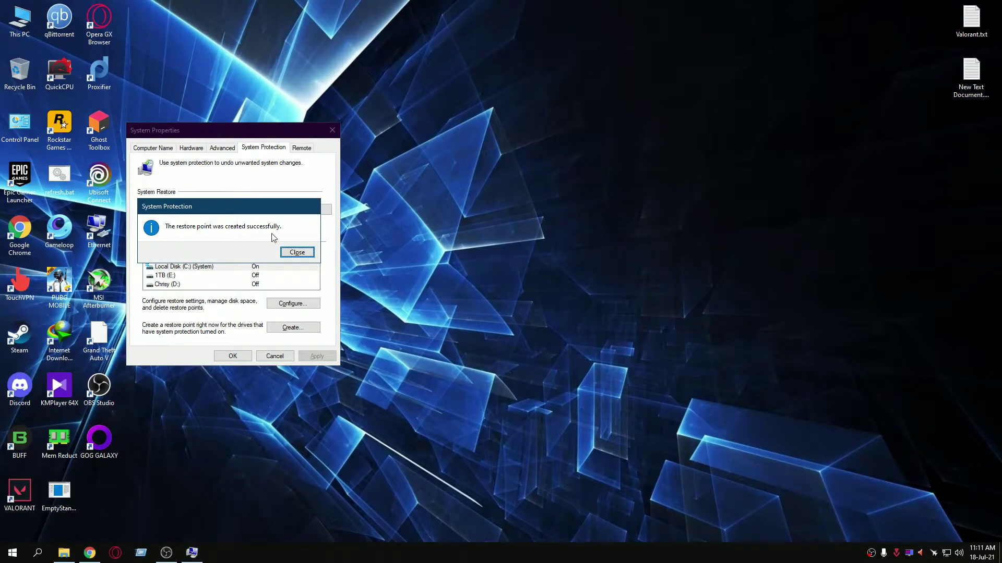
left_click(297, 253)
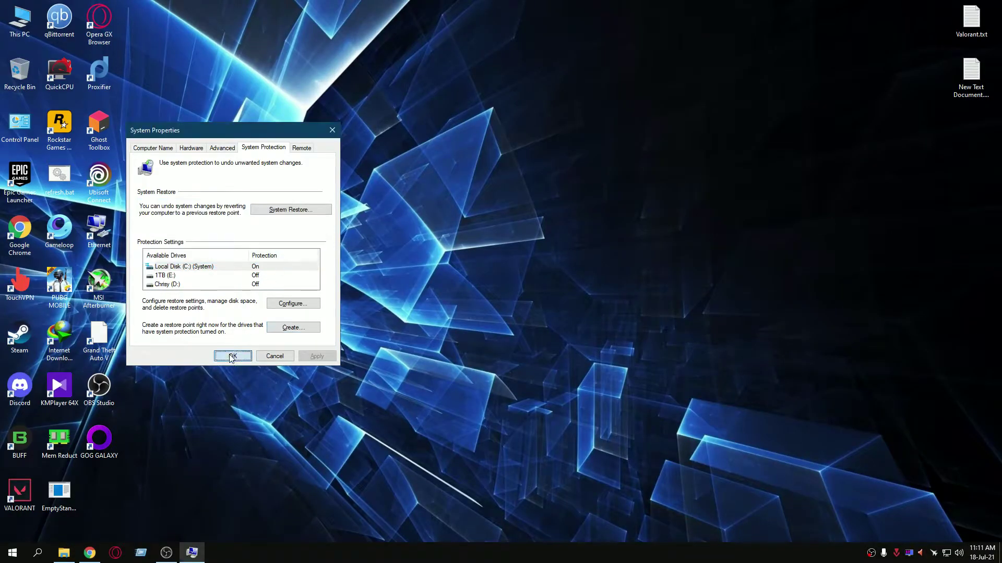
left_click(233, 356)
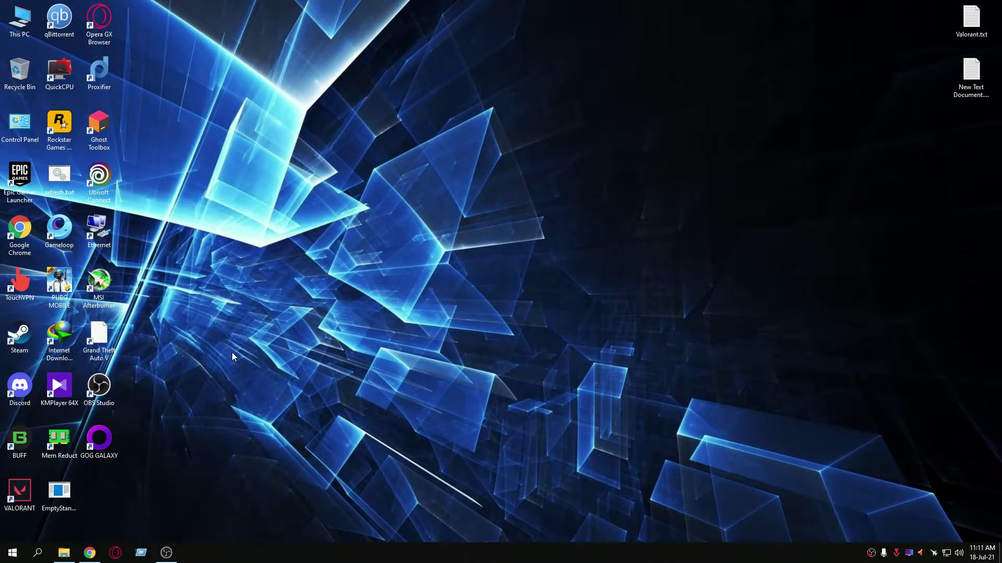
Switch to Chrome and look at the actions available for the GTA 5 Optimization Pack folder in Google Drive, including Download.
left_click(89, 555)
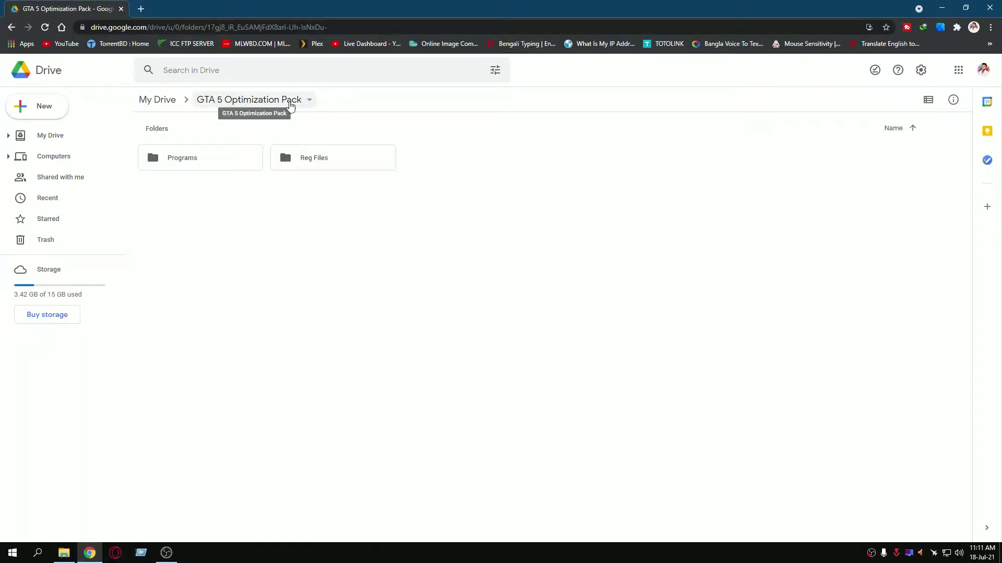
left_click(290, 101)
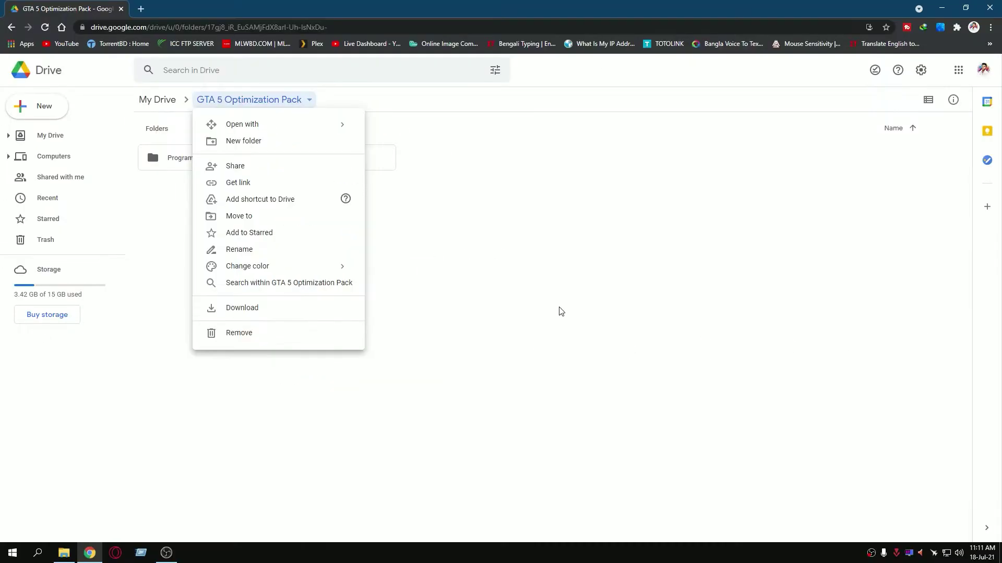
left_click(557, 311)
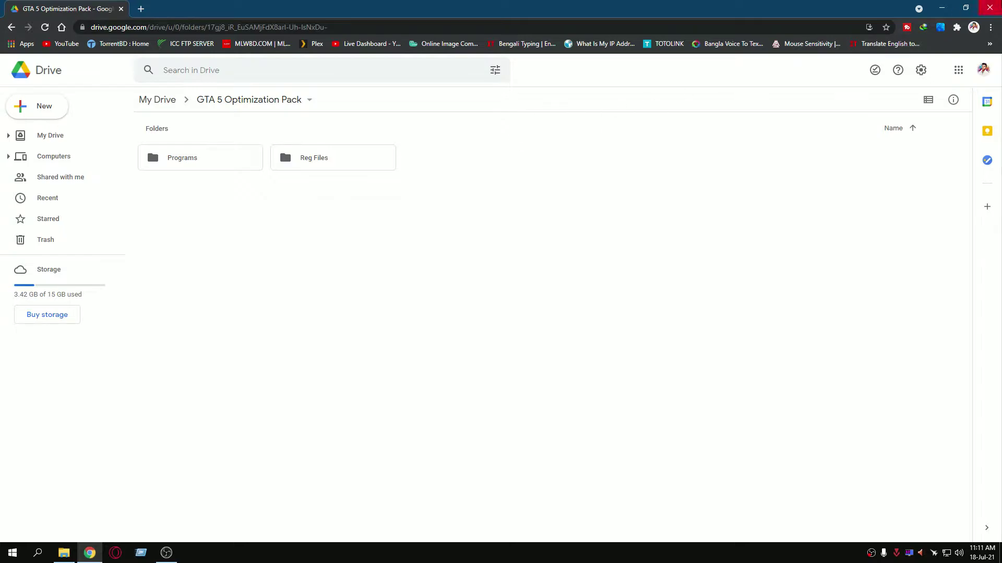
left_click(941, 8)
In File Explorer, open the EmptyStandbyList folder under Programs and send EmptyStandbyList.exe to the desktop as a shortcut.
left_click(65, 553)
left_click_drag(342, 239, 328, 220)
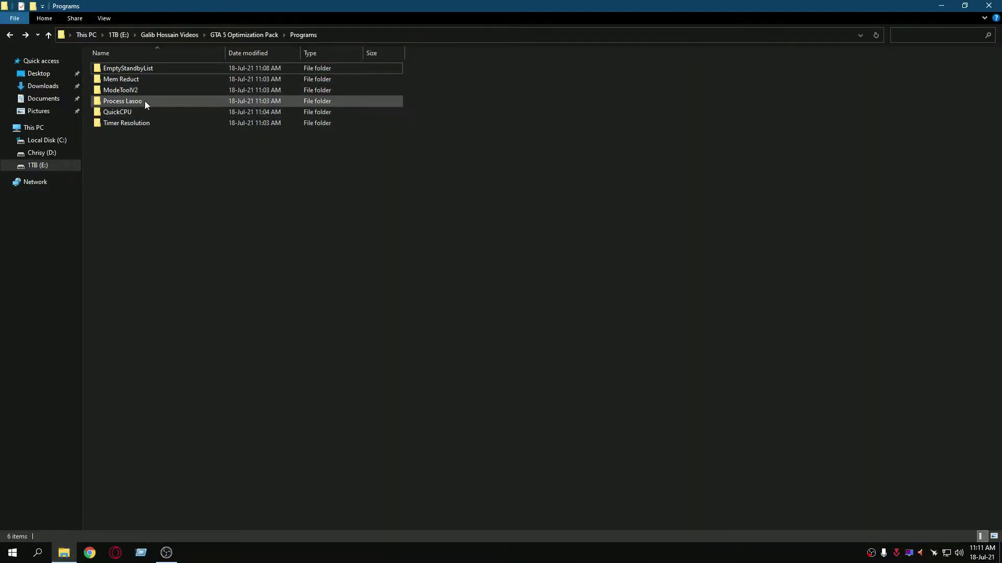
double_click(146, 72)
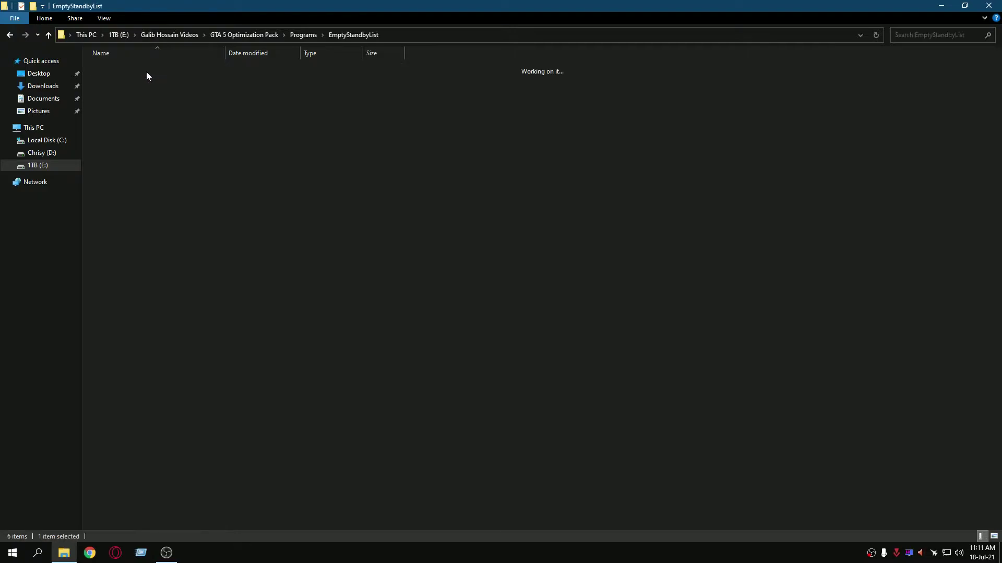
right_click(116, 70)
mouse_move(277, 242)
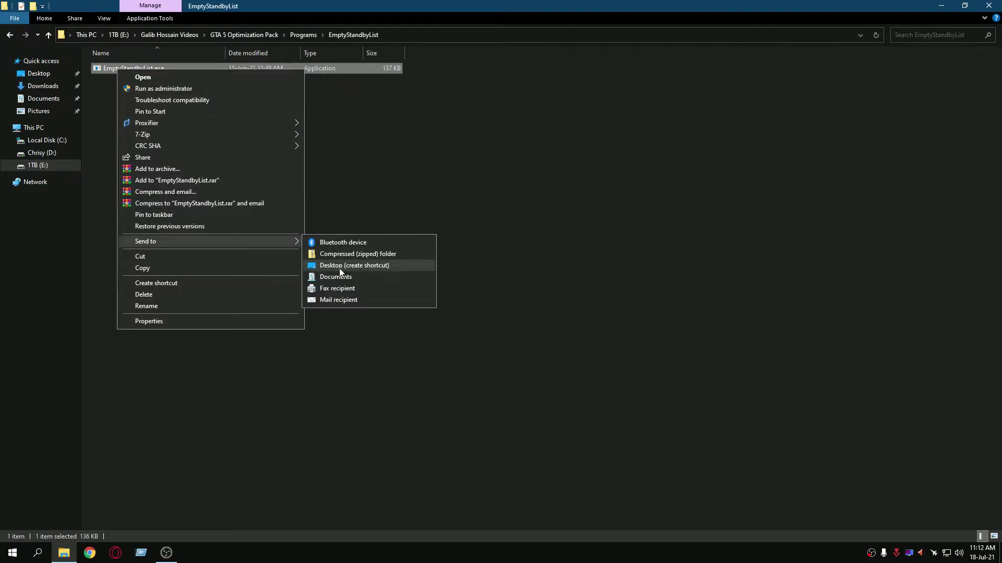
left_click(380, 268)
left_click(940, 5)
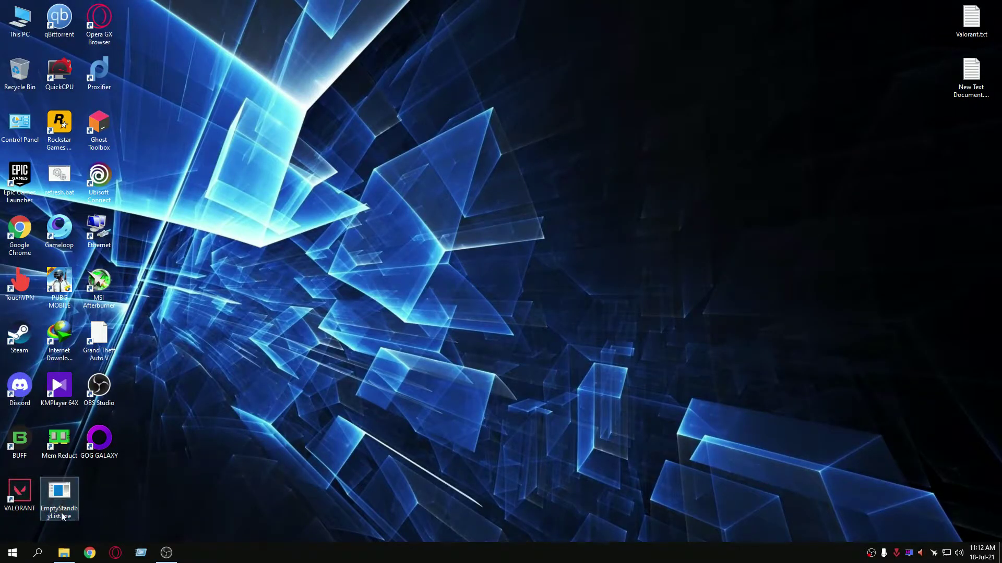
Run EmptyStandbyList.exe from the desktop and refresh the desktop.
double_click(58, 508)
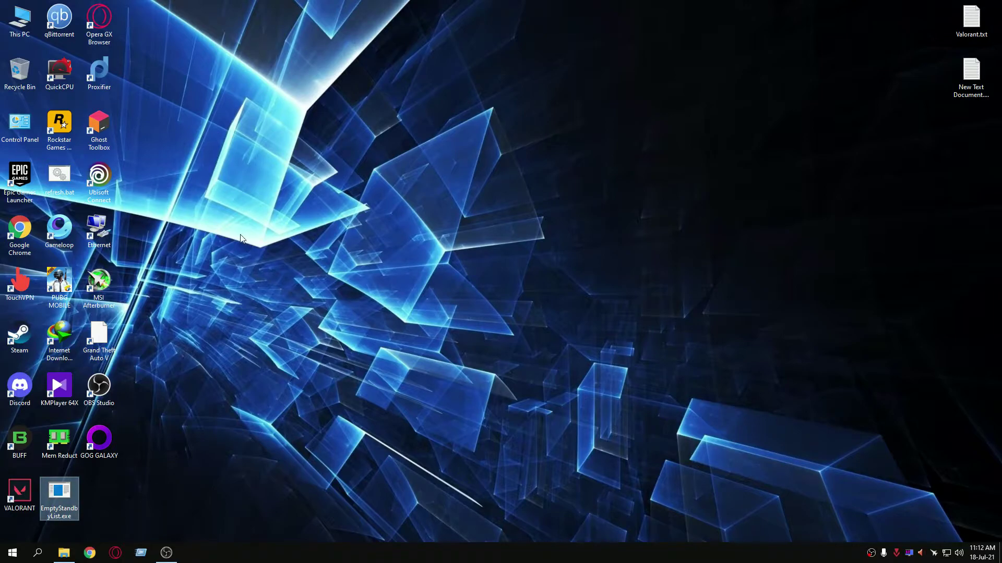
right_click(238, 239)
left_click(283, 287)
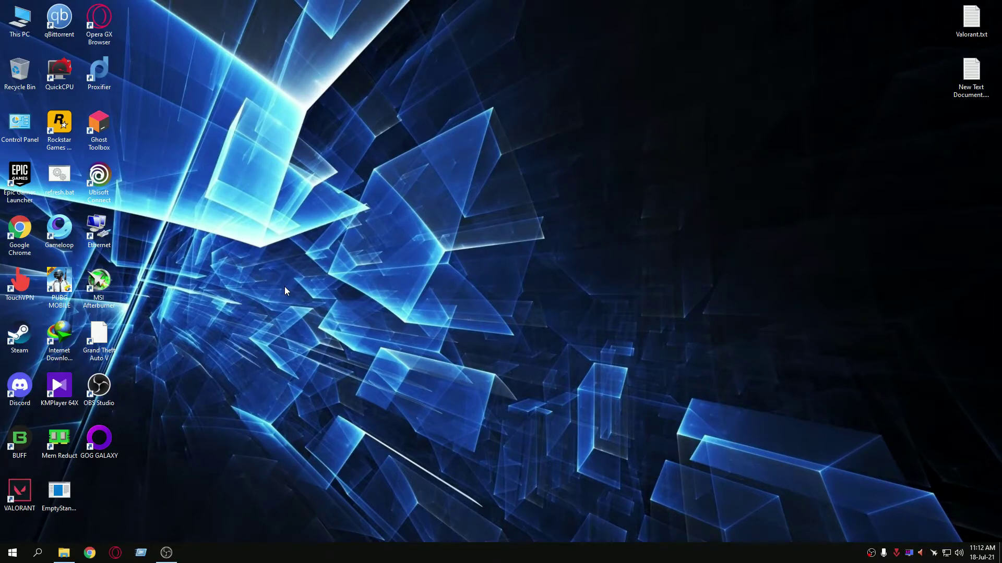
right_click(283, 291)
left_click(299, 332)
Display the memory performance graph in Task Manager and run EmptyStandbyList.exe from the desktop to clear the cached memory.
right_click(340, 559)
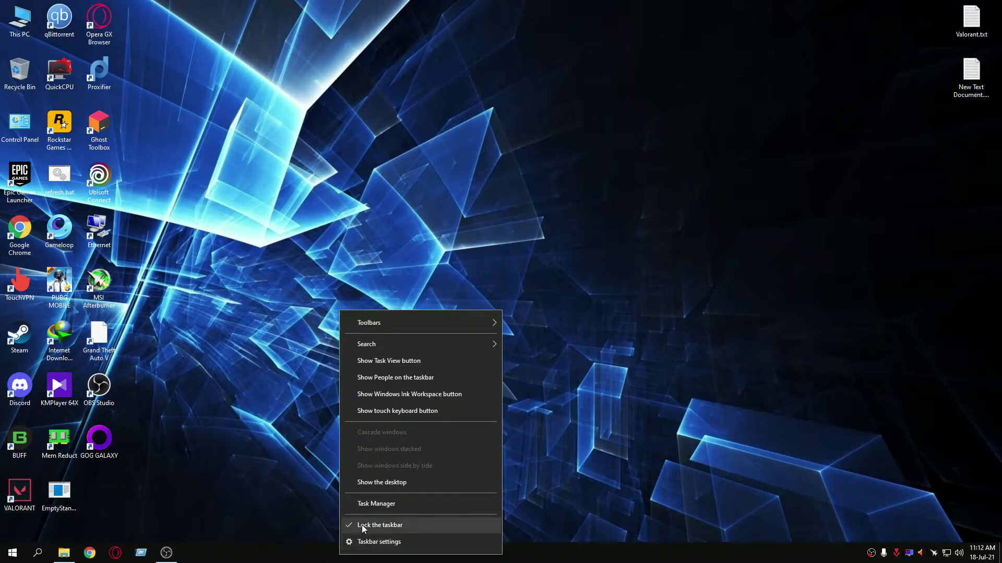
left_click(375, 505)
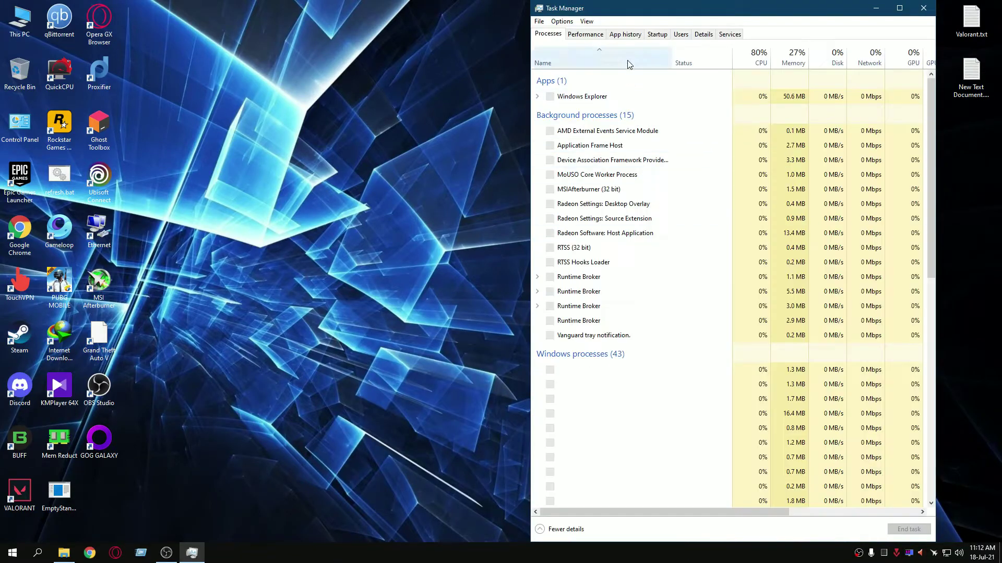
left_click(585, 34)
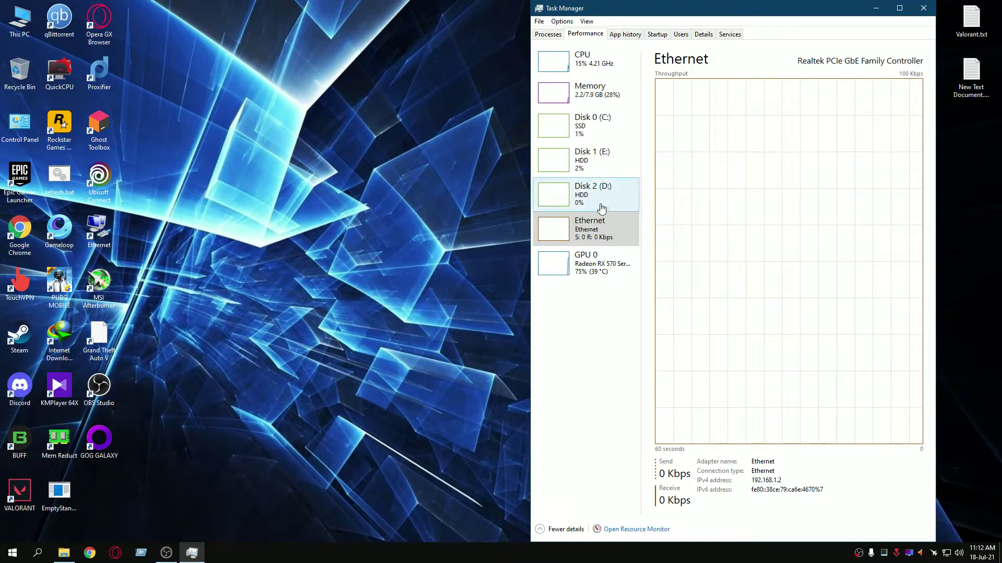
left_click(637, 95)
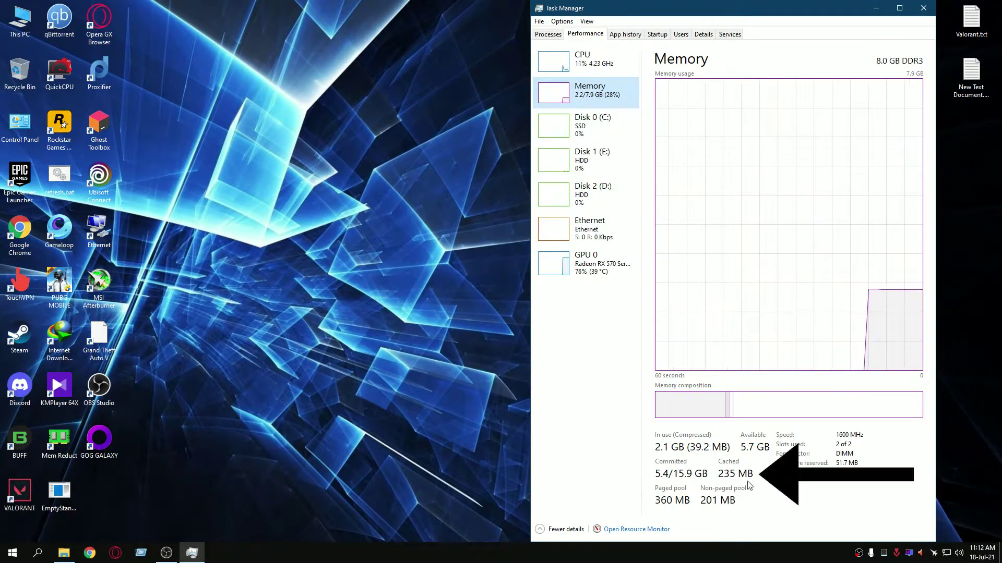
double_click(63, 508)
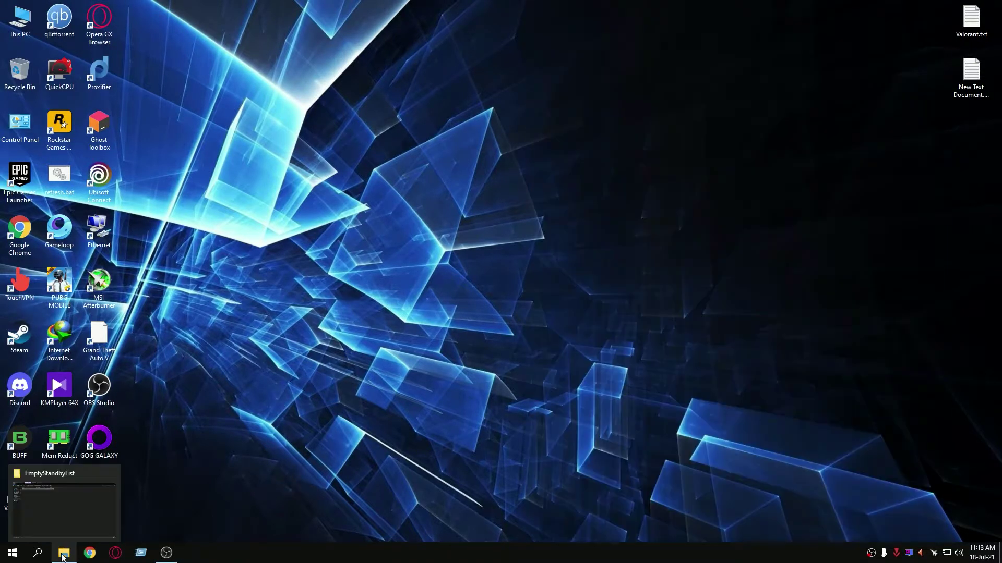
Return to File Explorer and open the Mem Reduct folder inside the optimization pack's Programs folder.
left_click(64, 553)
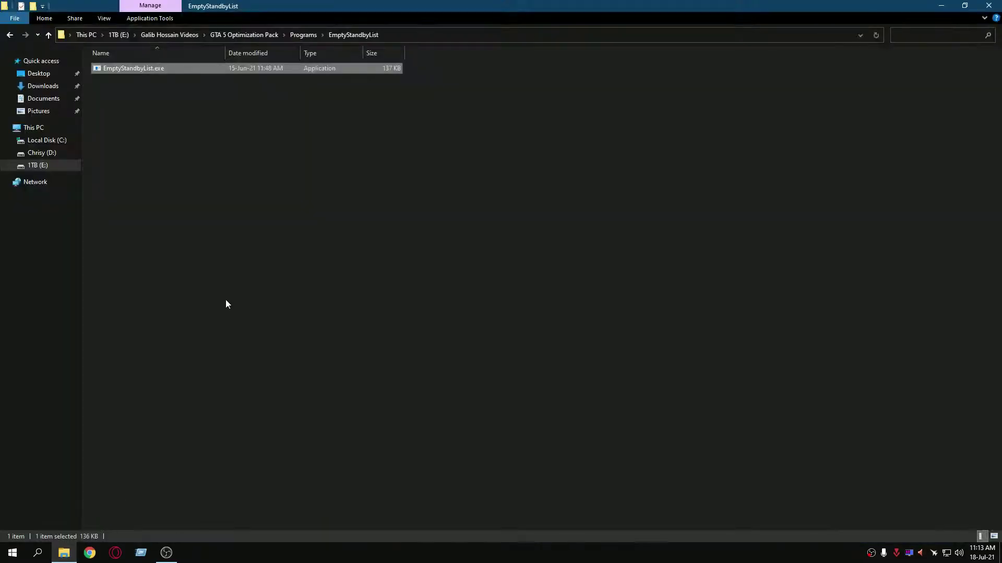
left_click(246, 35)
double_click(111, 70)
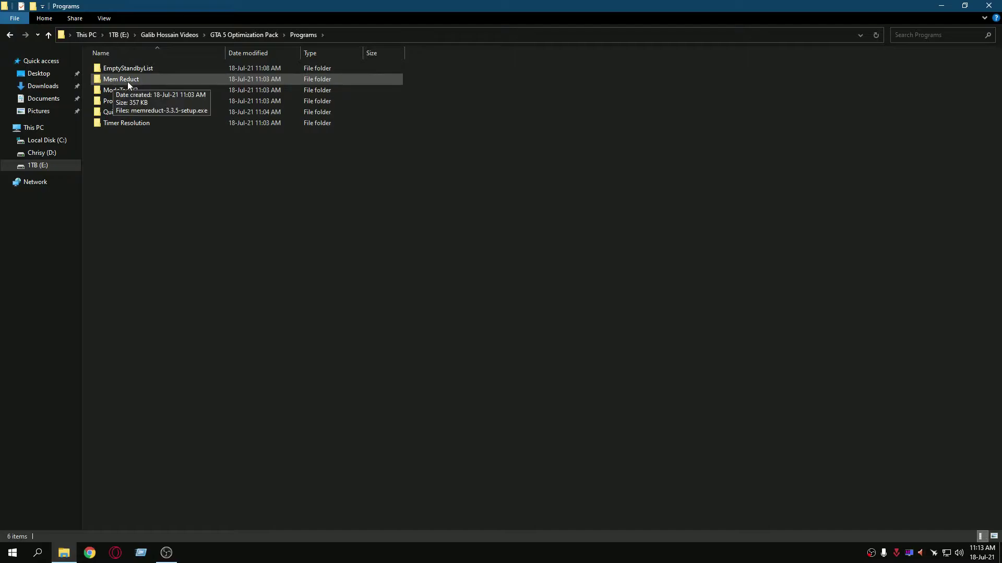
double_click(126, 80)
double_click(123, 71)
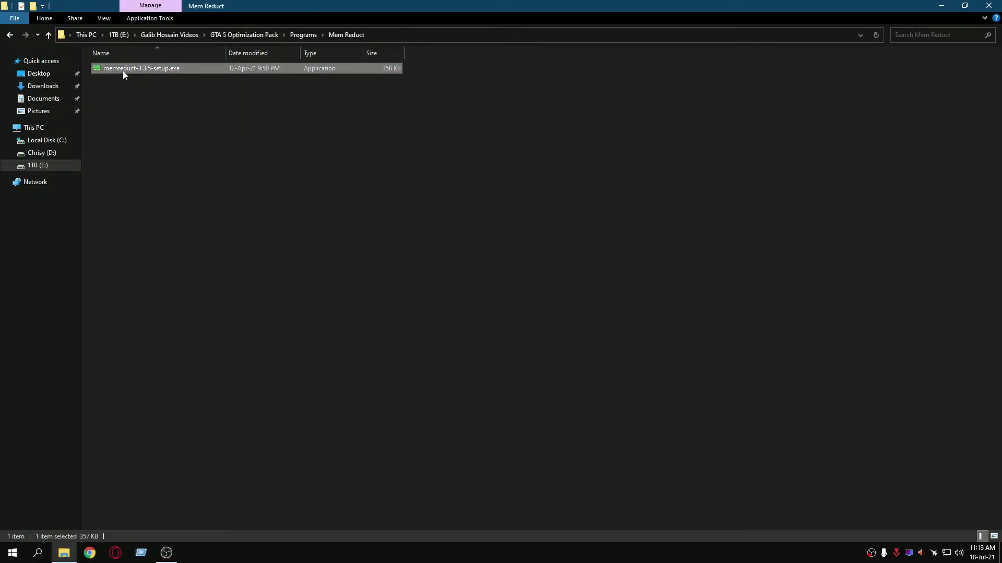
left_click(567, 364)
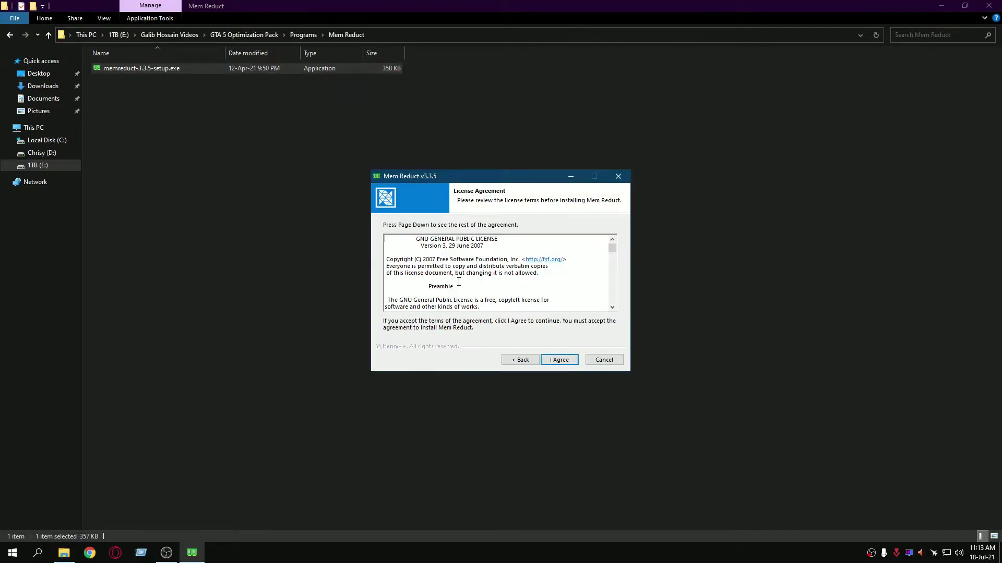
left_click(603, 360)
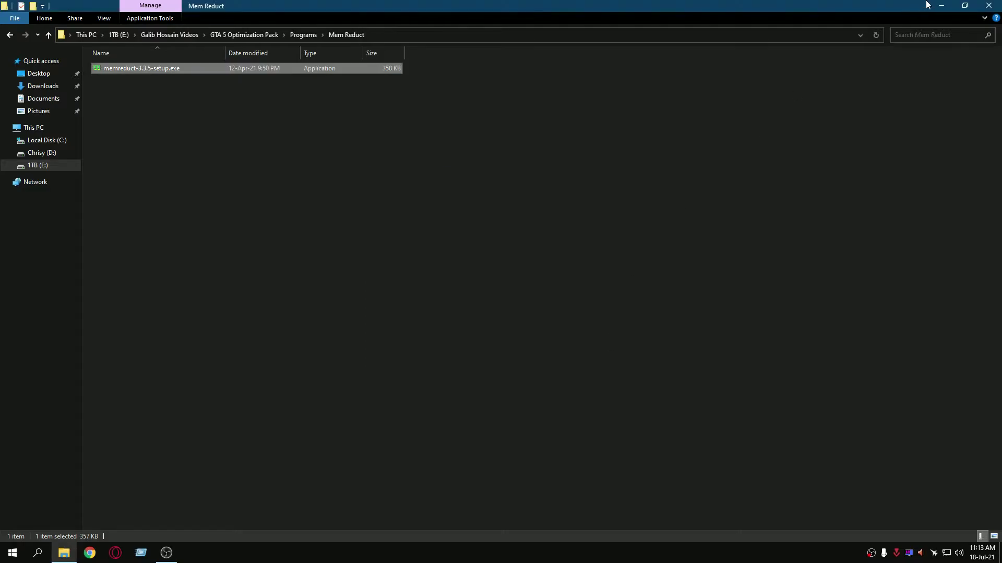
Launch the installed Mem Reduct from the desktop and open Task Manager's memory performance view alongside it.
left_click(941, 5)
double_click(59, 441)
right_click(323, 541)
left_click_drag(476, 179, 447, 174)
right_click(714, 558)
left_click(750, 508)
left_click(586, 33)
left_click(595, 93)
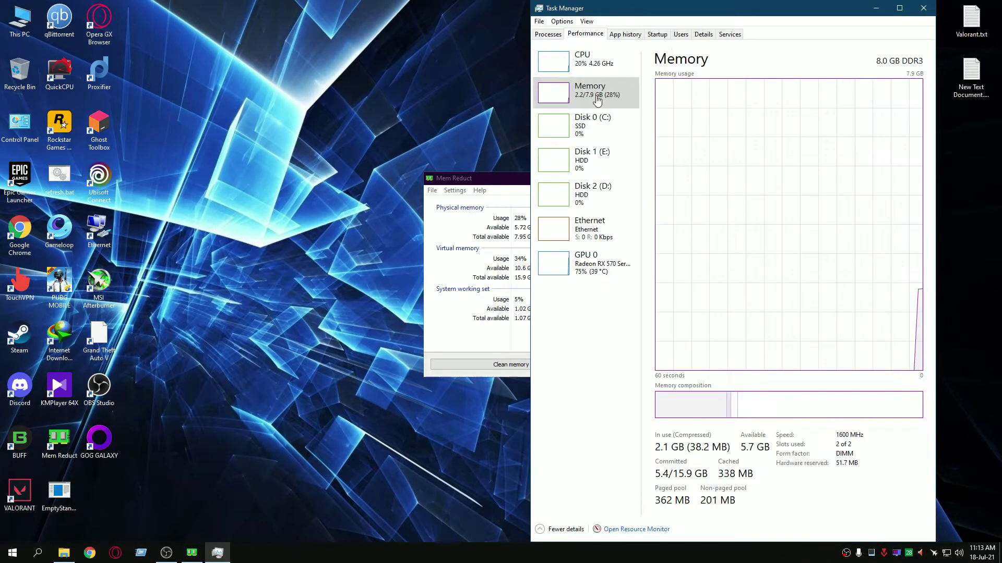
Arrange the Task Manager and Mem Reduct windows so both are visible, and clean the memory with Mem Reduct.
left_click_drag(651, 16, 679, 17)
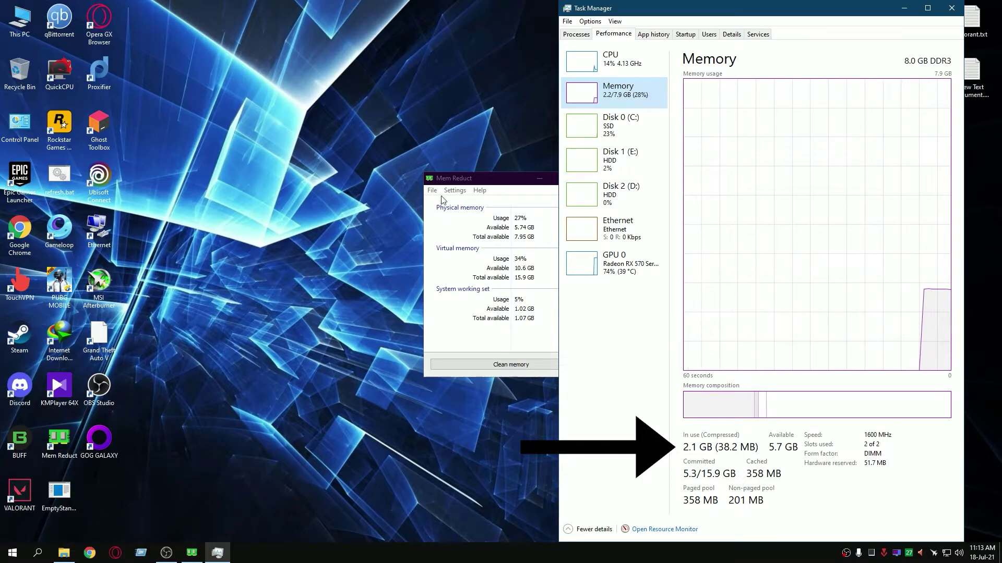
left_click_drag(476, 181, 374, 176)
left_click(418, 367)
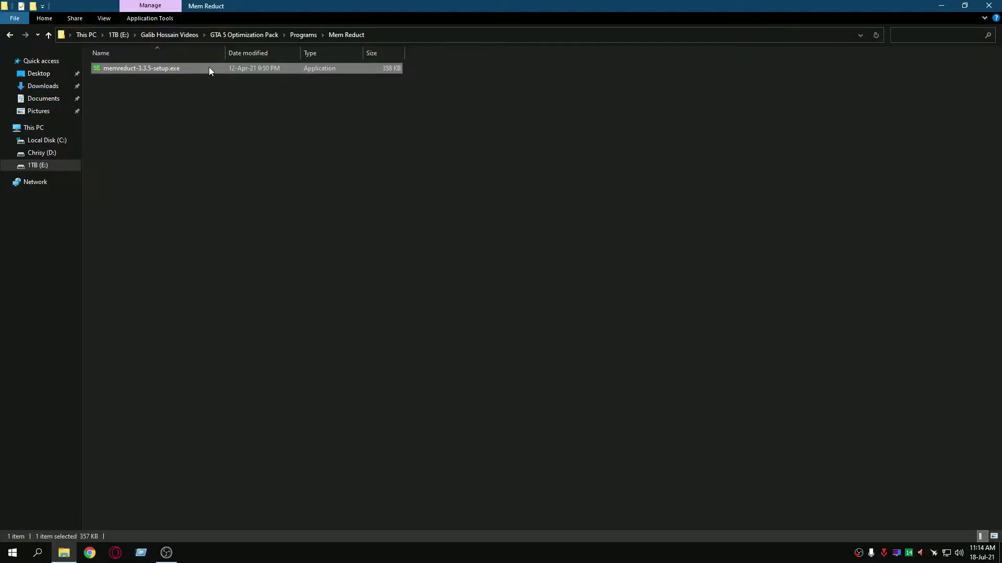
Launch MSI Mode Utility v2.exe from the Programs folder's ModeToolV2 subfolder and select the Radeon RX 570 Series device.
left_click(310, 37)
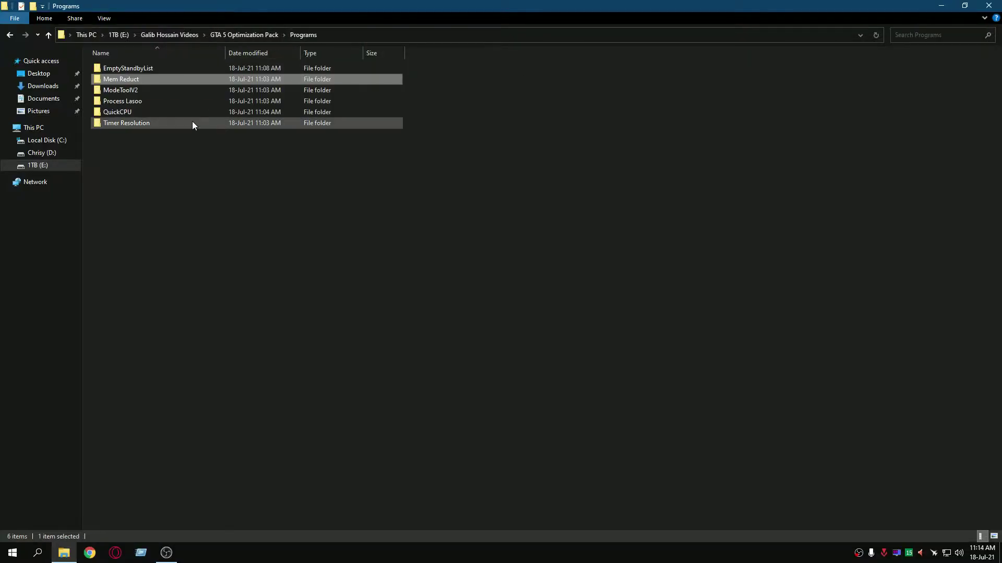
double_click(128, 92)
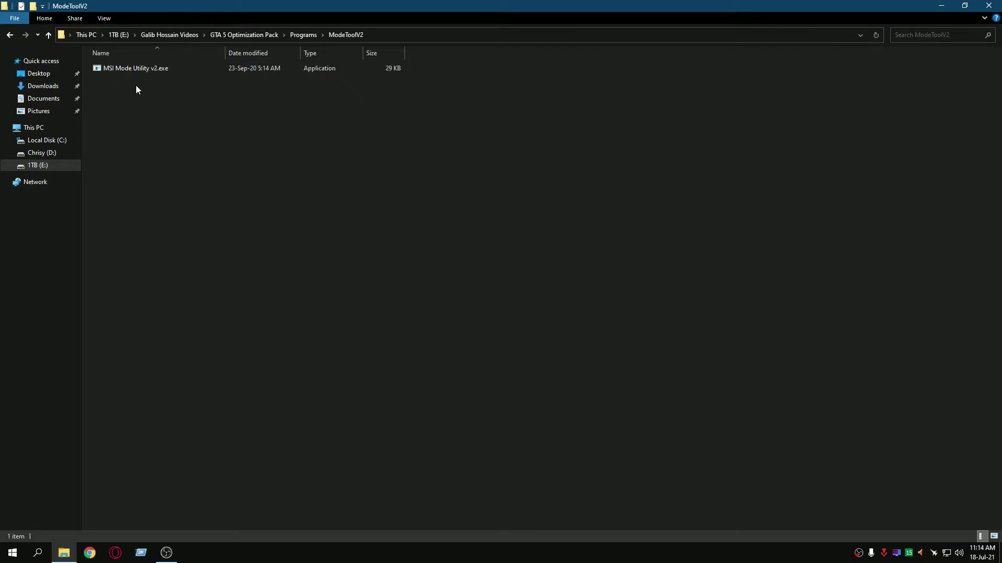
left_click(156, 69)
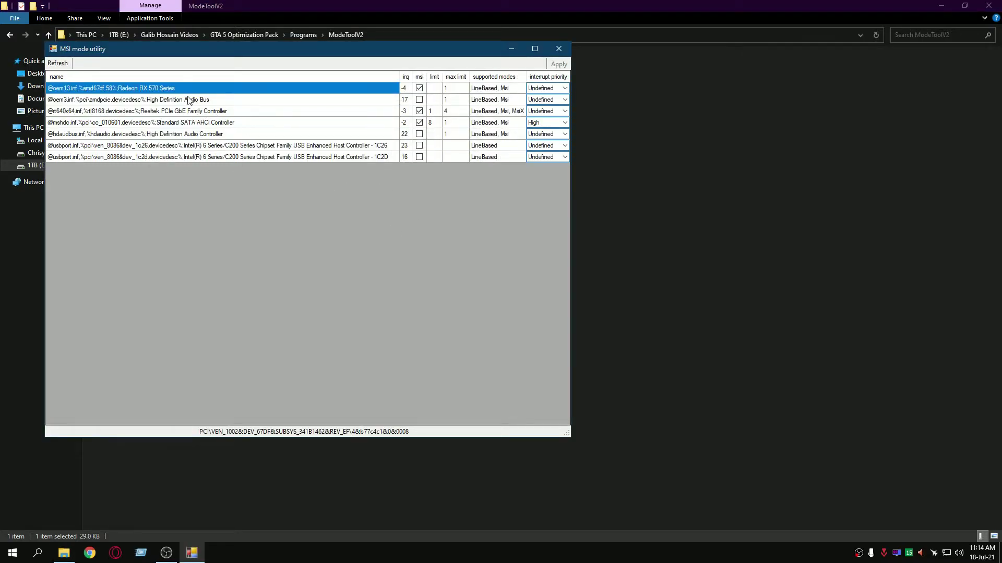
left_click(181, 102)
left_click(158, 89)
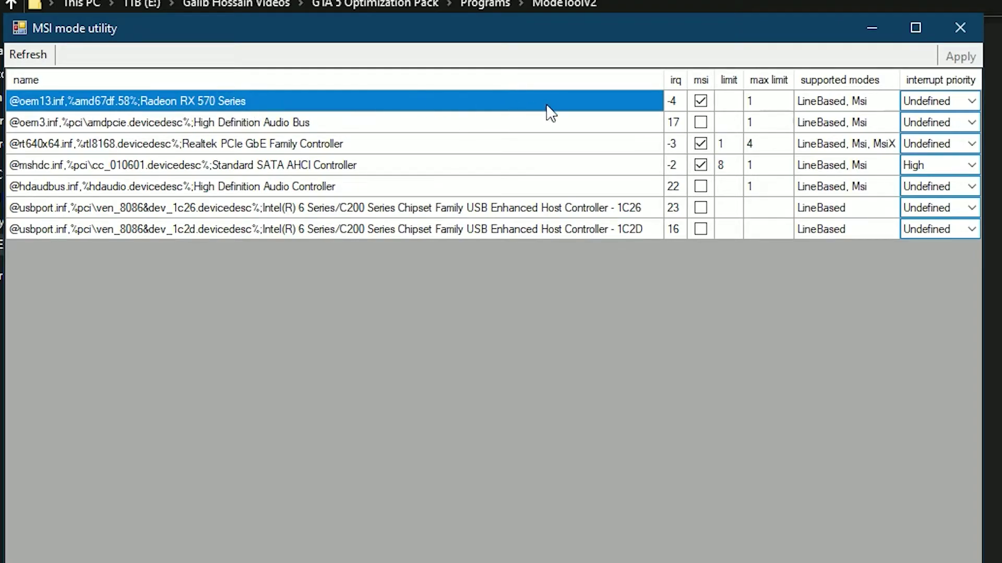
Enable MSI for the Radeon RX 570 Series, set its interrupt priority to High, apply the changes, and close the utility.
left_click(704, 107)
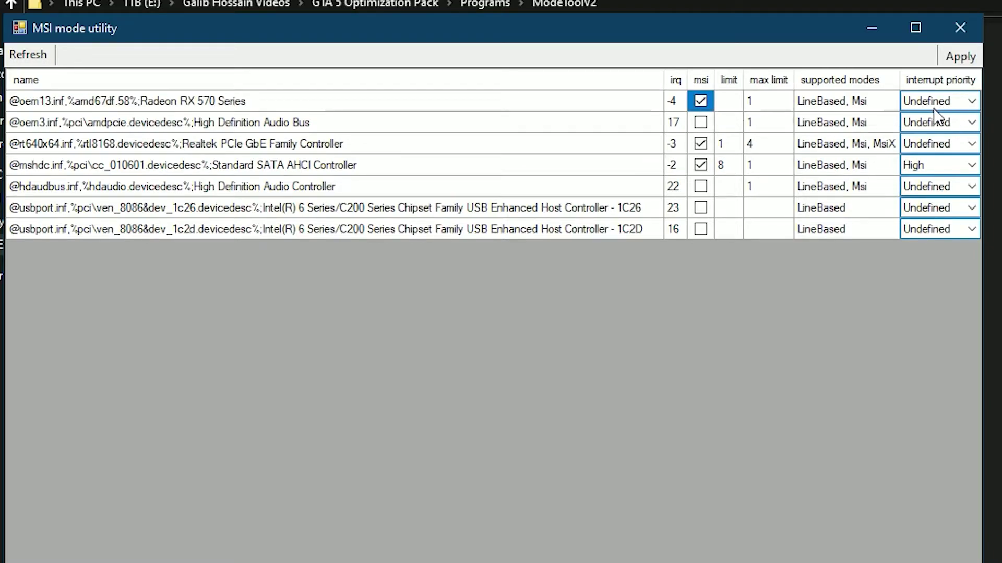
left_click(969, 102)
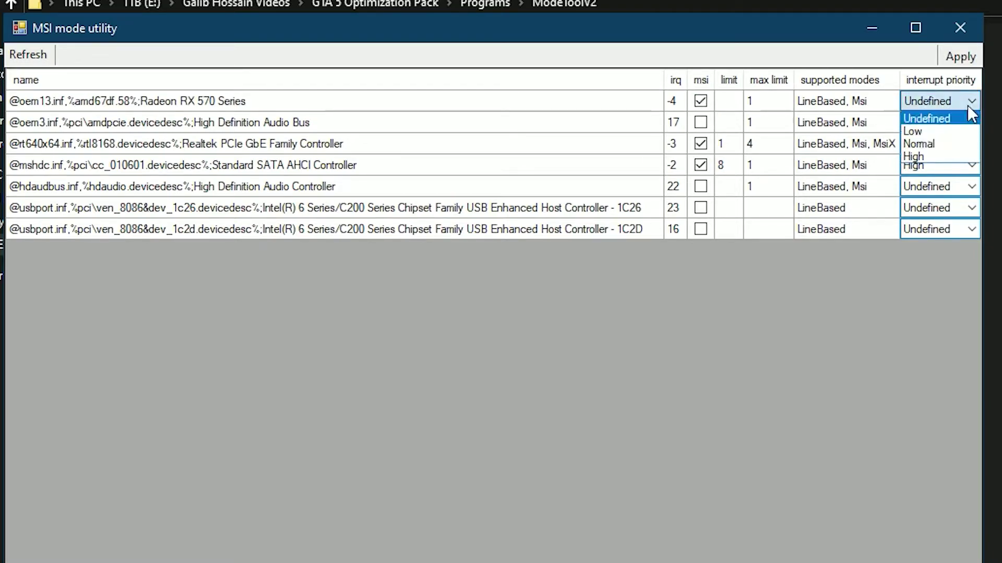
left_click(922, 157)
left_click(960, 57)
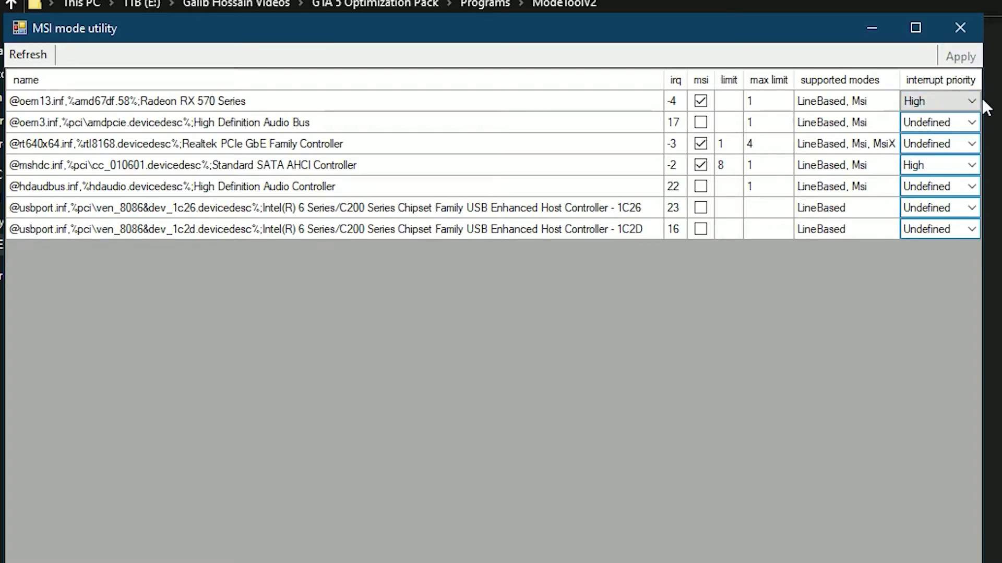
left_click(960, 29)
Install Process Lasso with processlassosetup64.exe from the Process Lasoo folder, keeping startup at login for all users.
left_click(303, 35)
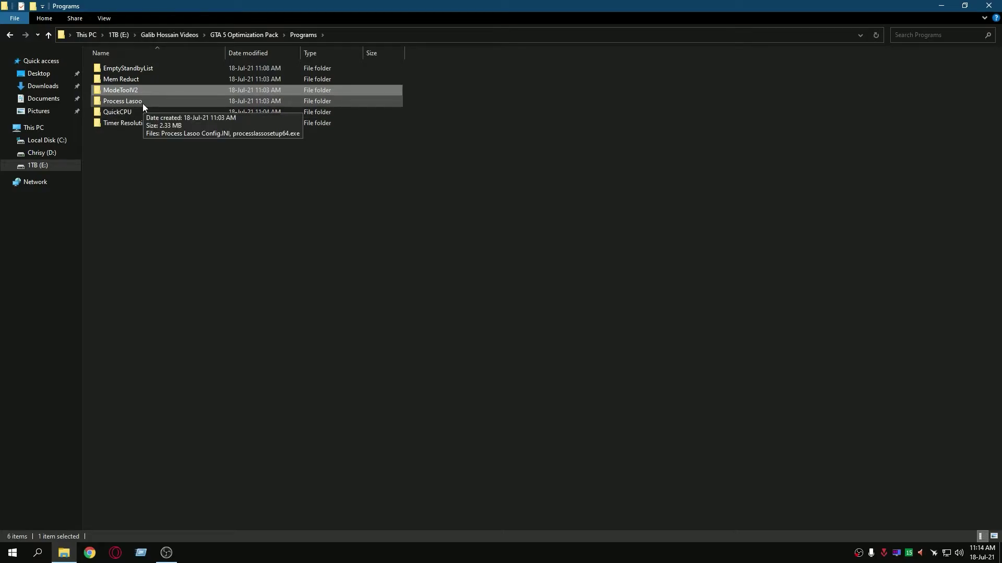
double_click(142, 104)
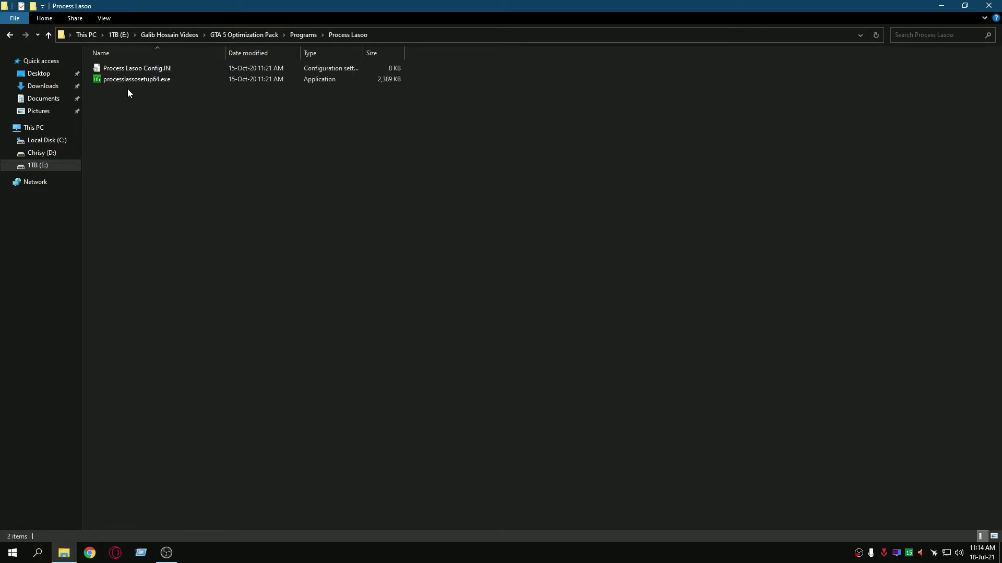
double_click(158, 81)
left_click(514, 301)
left_click(559, 359)
left_click(559, 359)
left_click(559, 359)
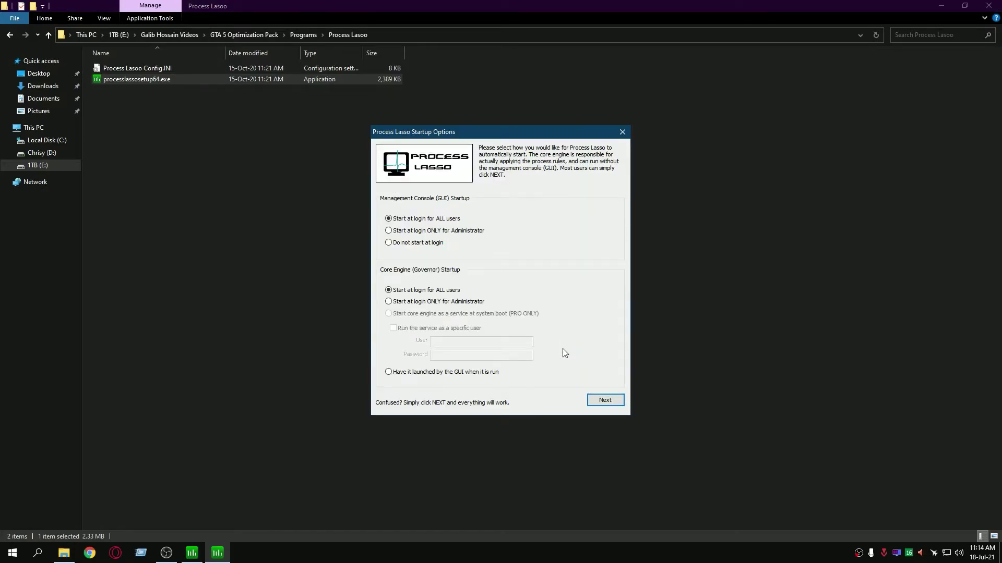
left_click(605, 400)
left_click(612, 386)
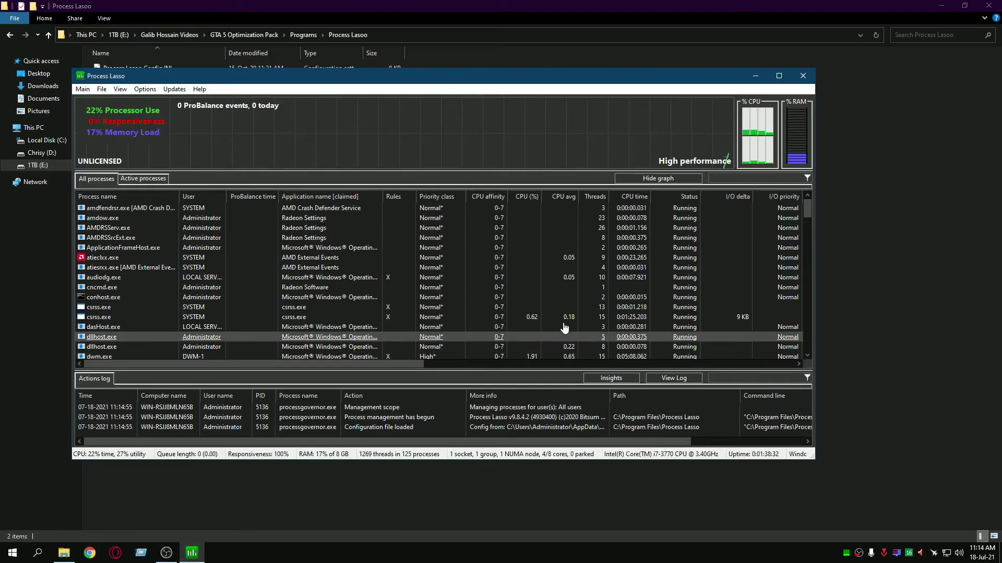
Import the configuration file Process Lasoo Config.INI from the pack's Process Lasoo folder into Process Lasso.
mouse_move(124, 81)
left_mouse_down()
mouse_move(223, 134)
mouse_move(225, 104)
left_mouse_up()
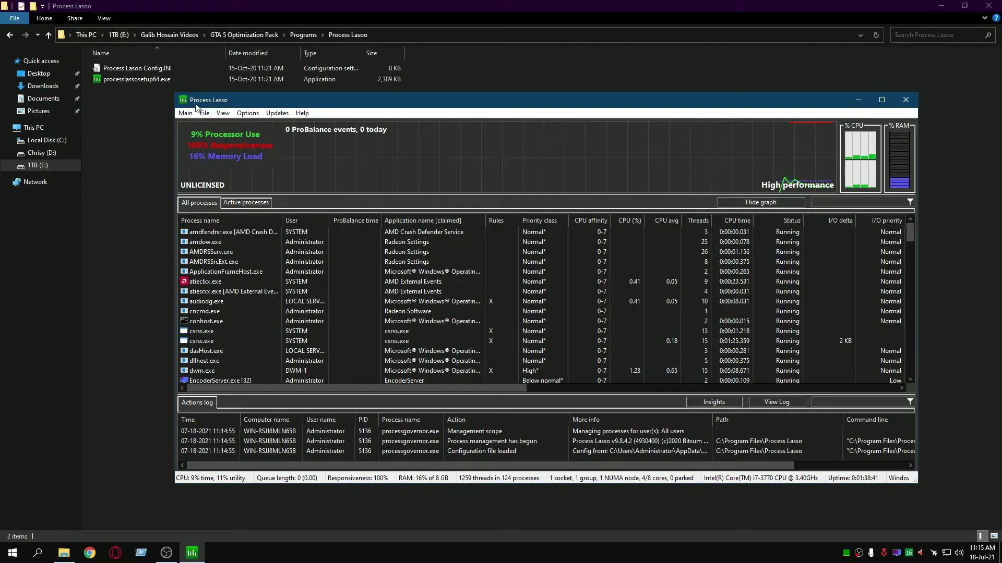
left_click(204, 114)
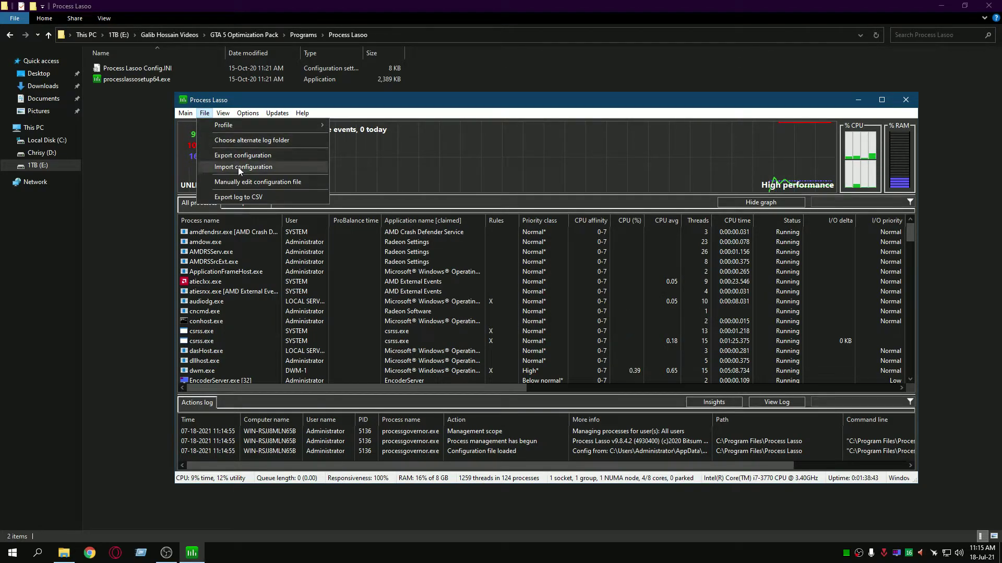
left_click(289, 168)
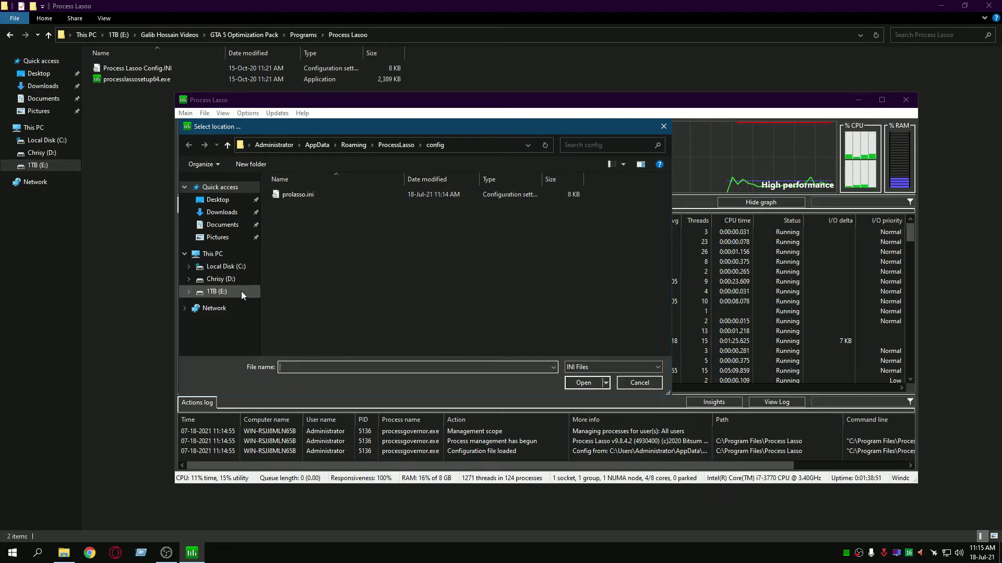
left_click(217, 291)
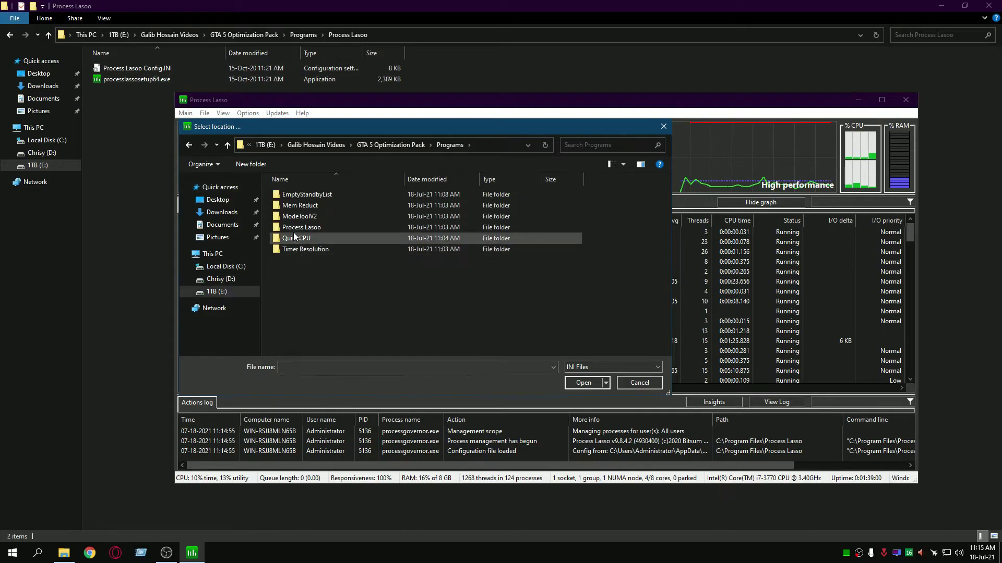
double_click(322, 228)
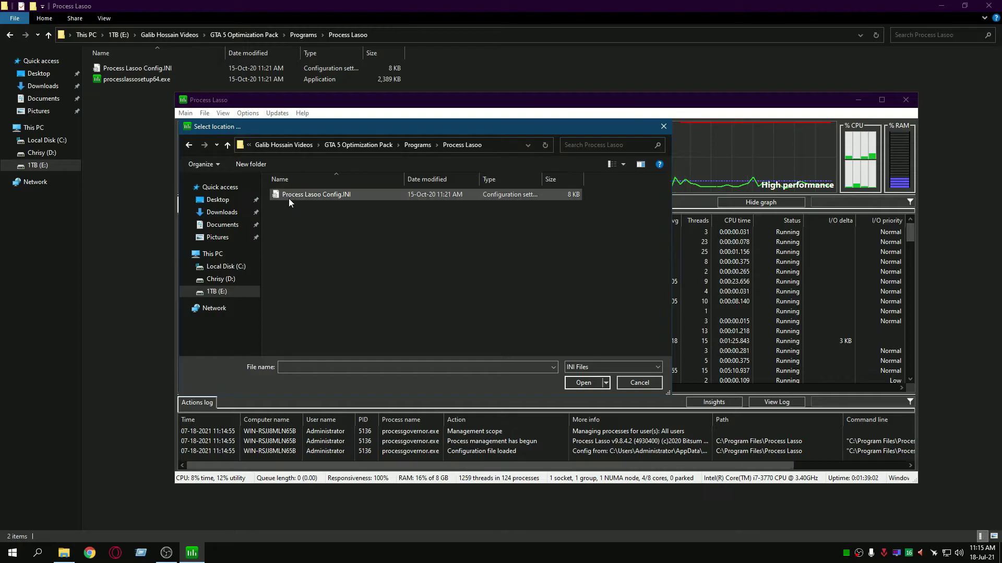
double_click(345, 195)
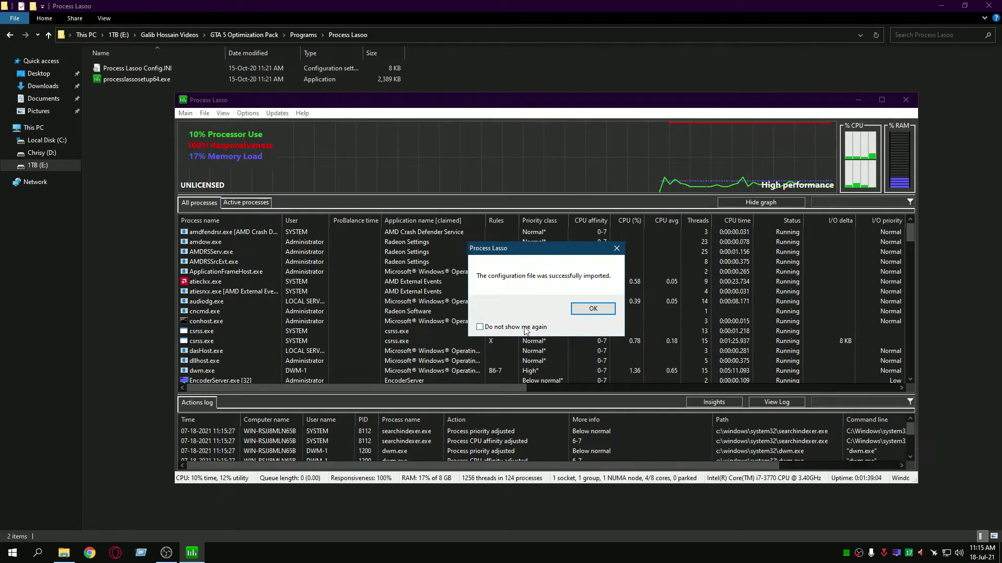
left_click(583, 312)
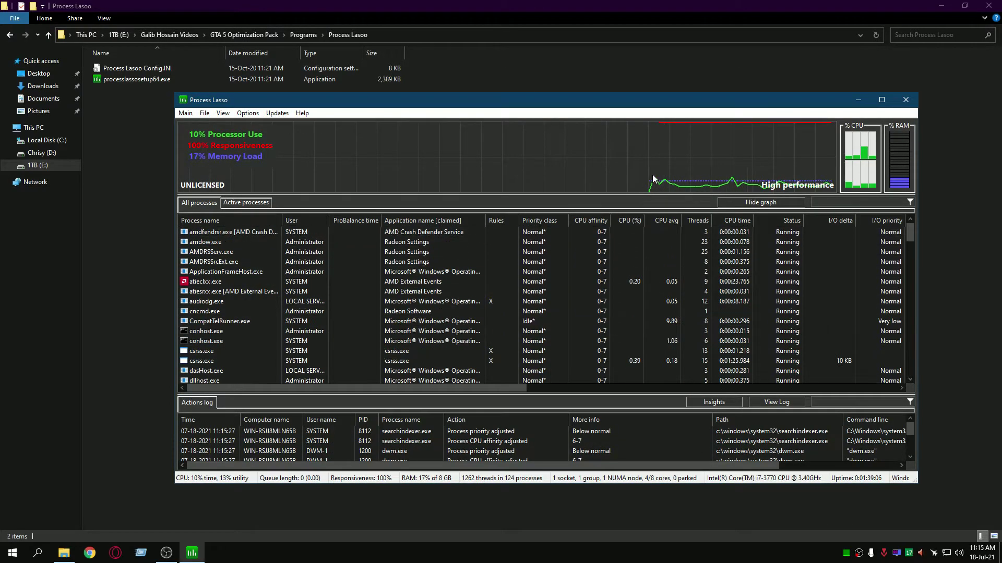
Close Process Lasso and open the QuickCPU folder inside the optimization pack's Programs folder.
left_click(906, 99)
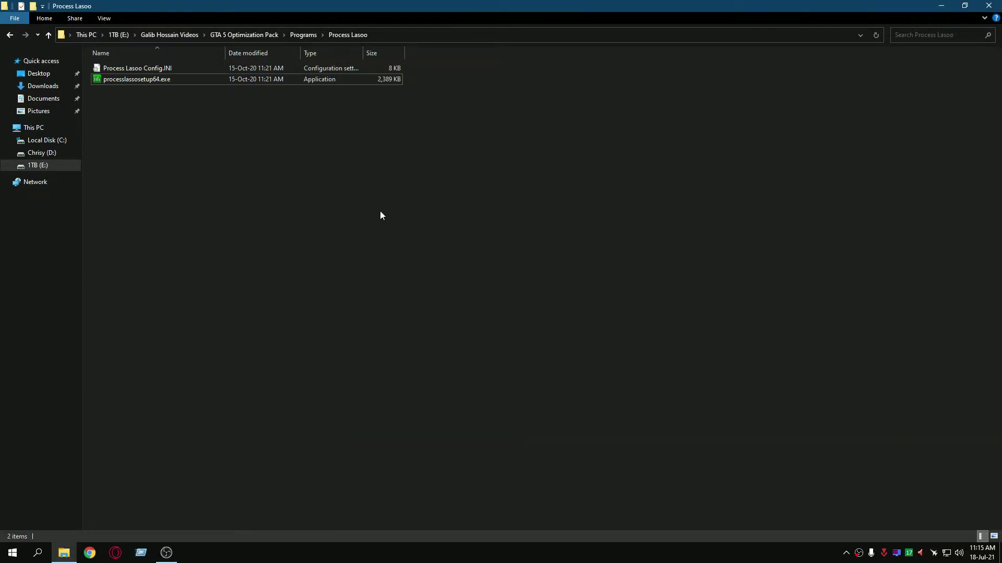
left_click(296, 36)
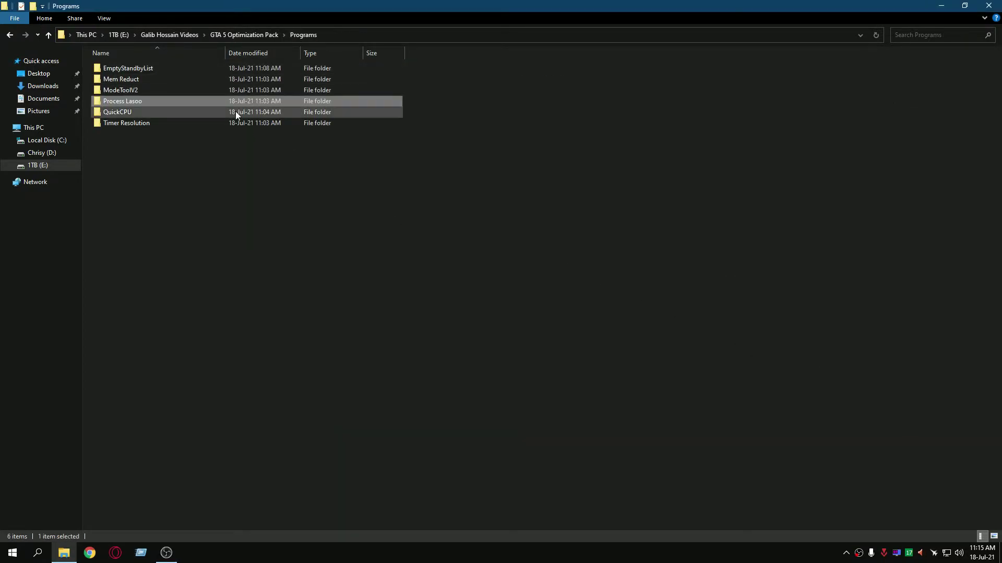
double_click(111, 112)
double_click(134, 69)
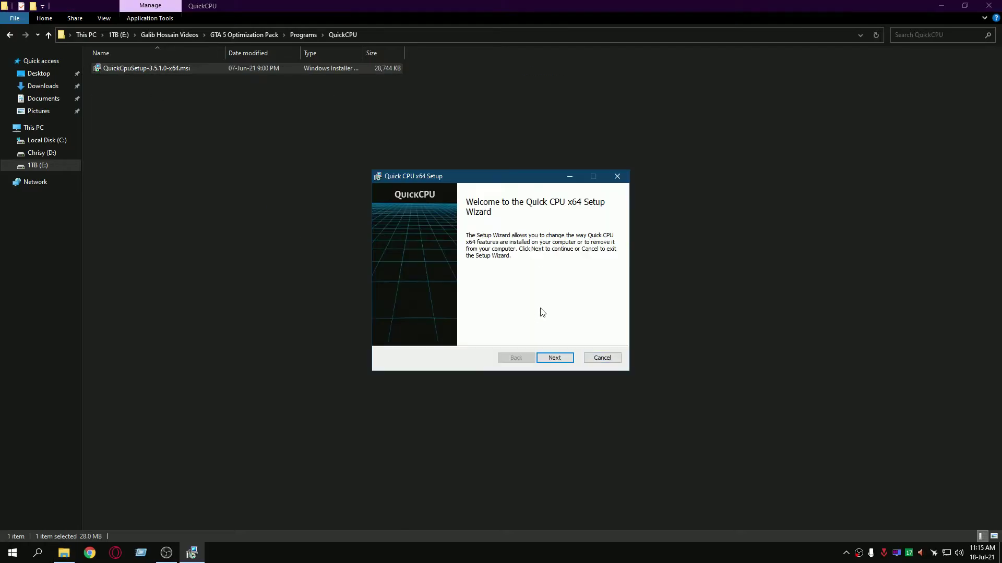
left_click(616, 358)
left_click(475, 294)
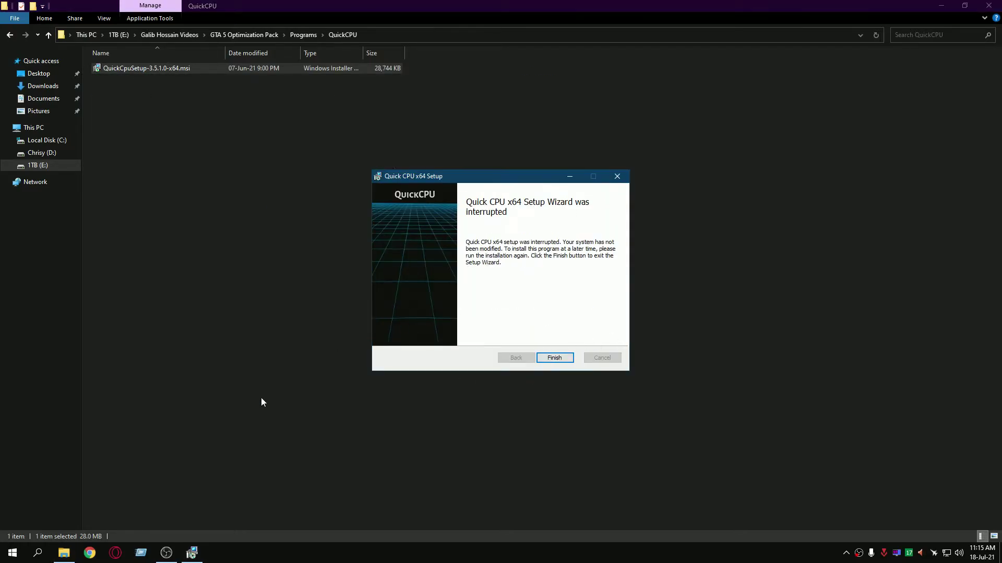
left_click(555, 358)
Search Windows for "quick", launch the installed QuickCPU, and reposition its window nearer the middle of the screen.
key("super")
type("quick")
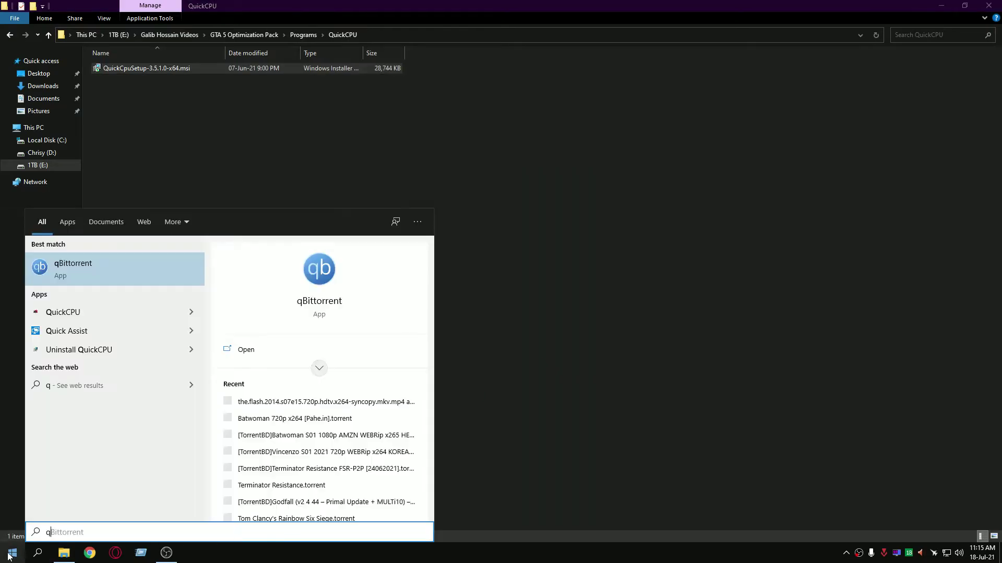
left_click(127, 333)
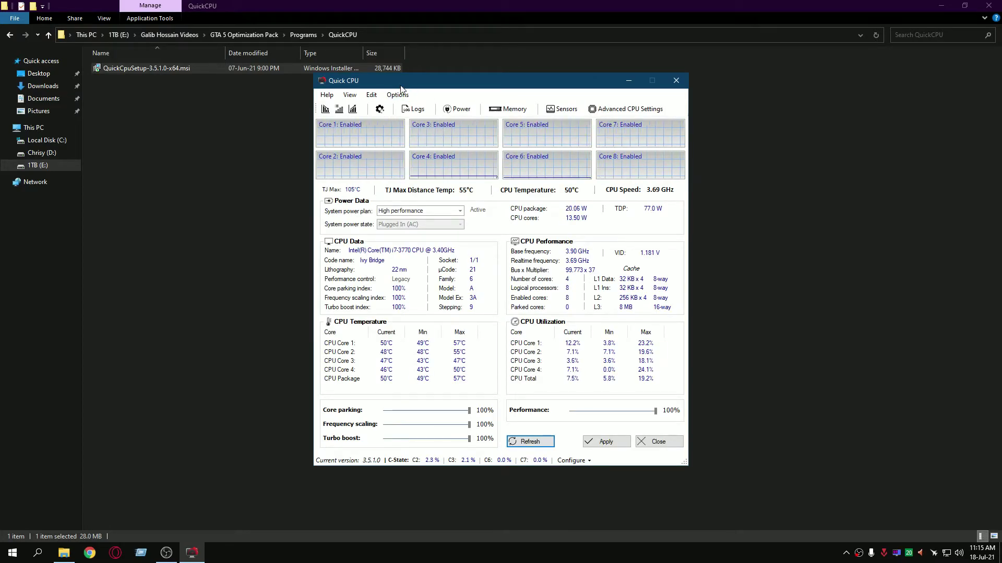
left_click_drag(400, 83, 434, 107)
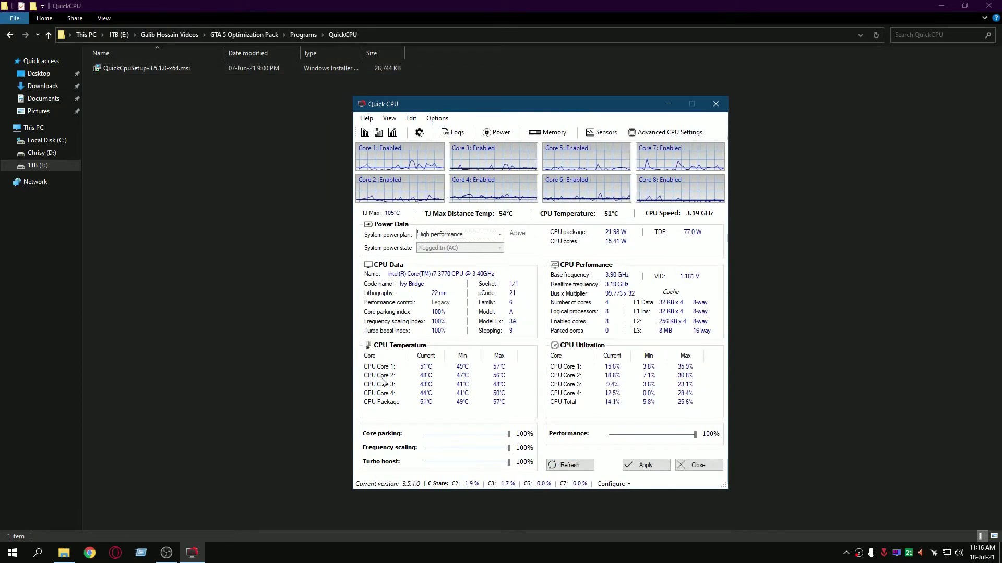
Open the advanced power settings of the High performance plan through the Windows power options.
left_click(3, 558)
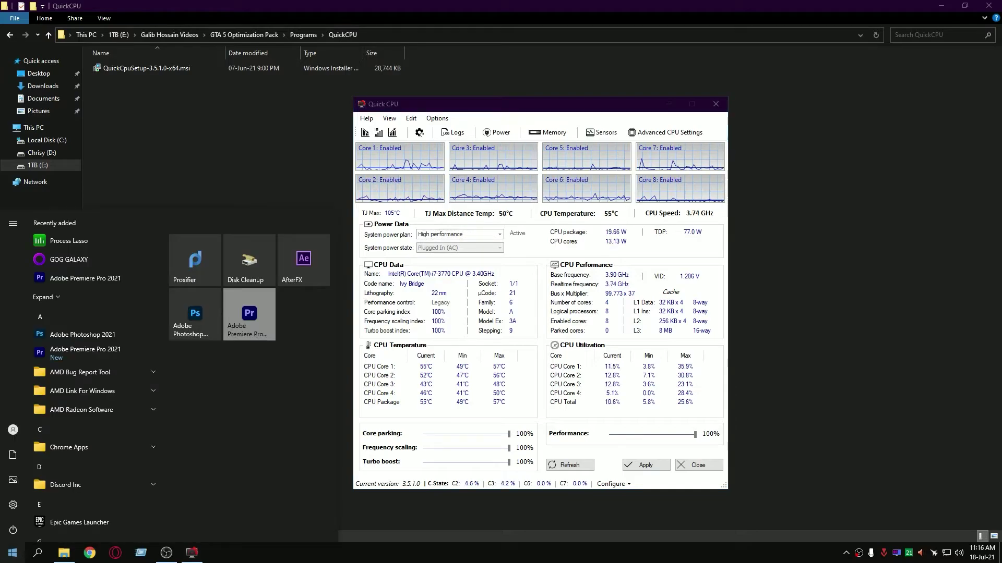
right_click(4, 557)
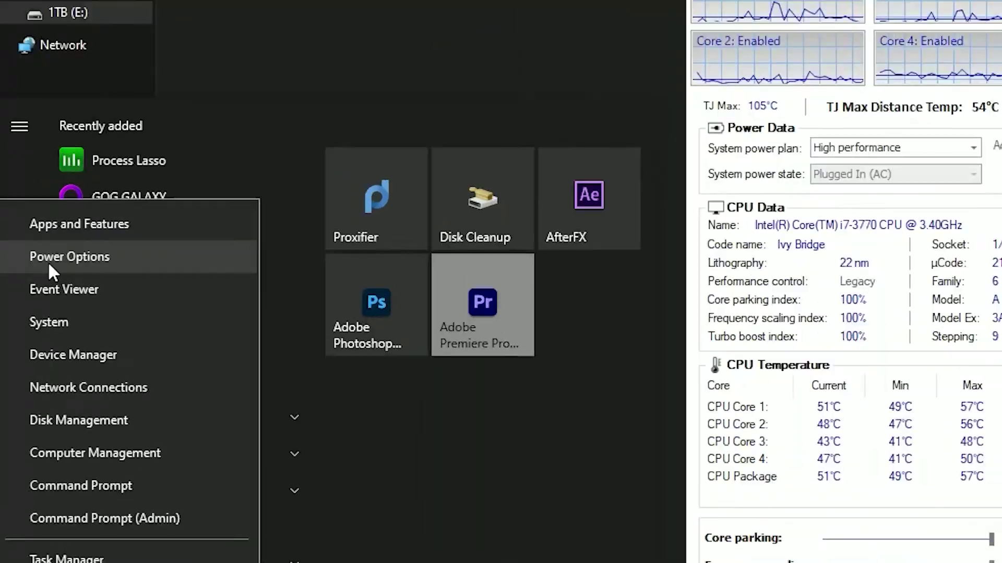
left_click(38, 291)
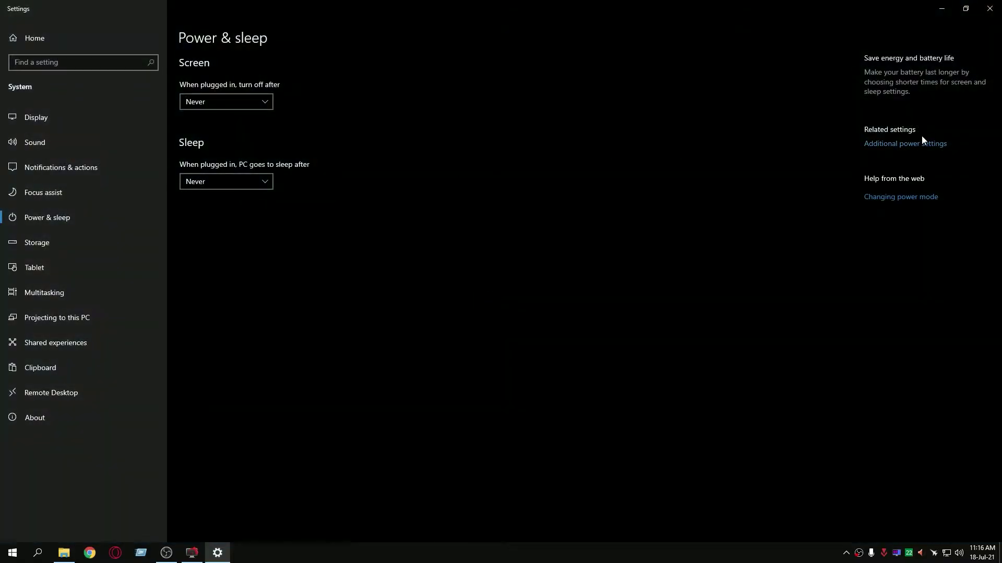
left_click(939, 144)
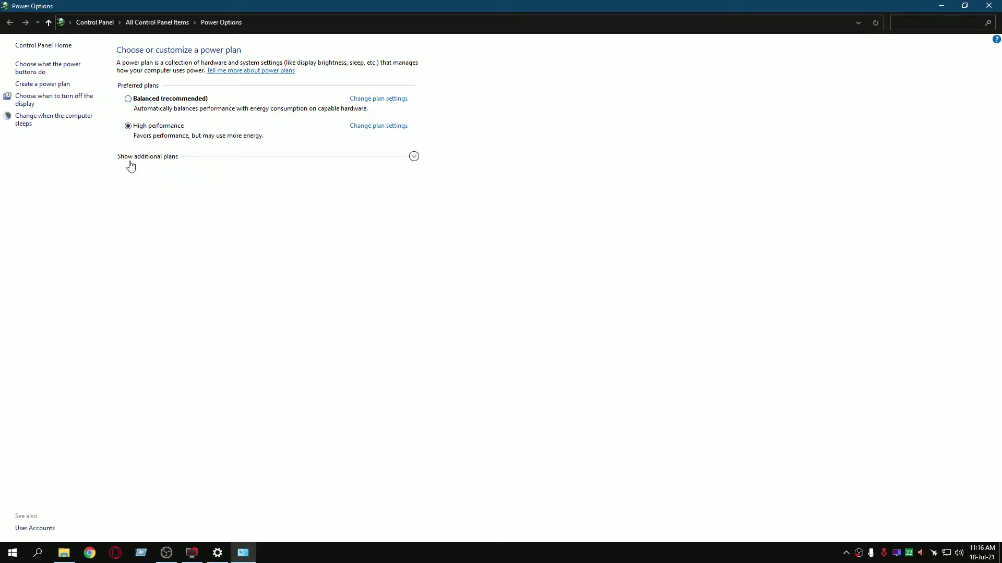
left_click(401, 159)
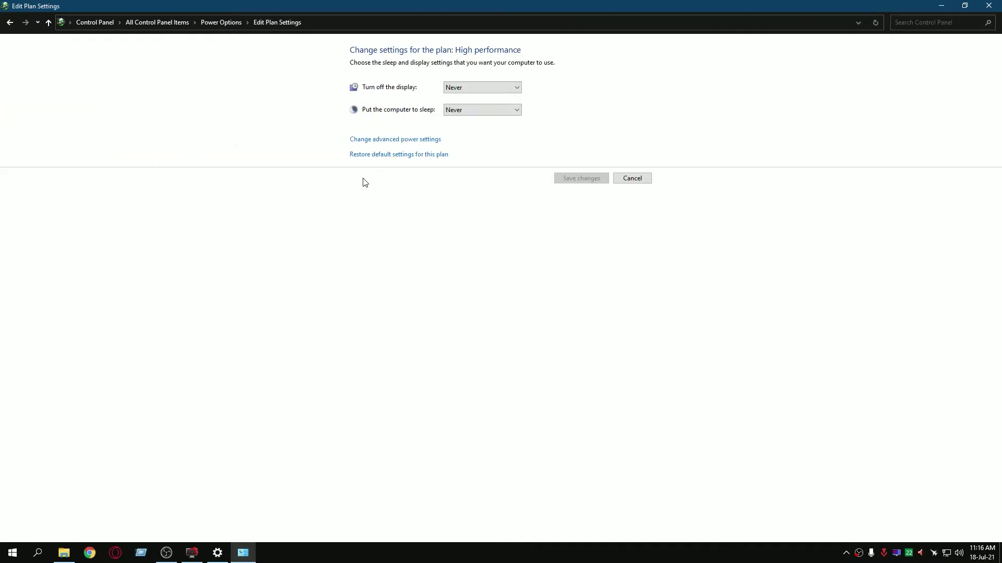
left_click(420, 141)
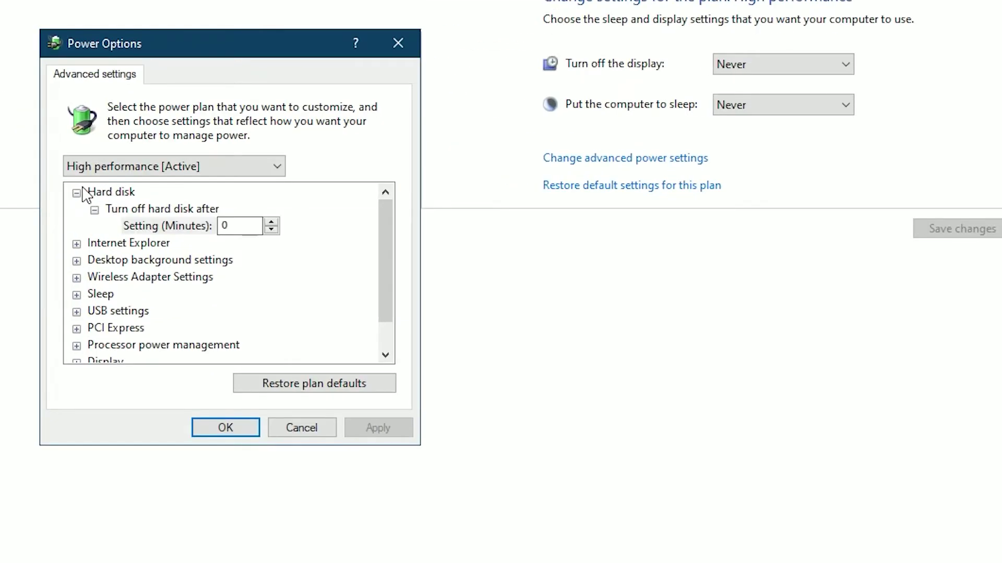
Set the hard disk turn-off time to 0 minutes for the High performance plan, apply it, and close the power settings windows.
left_click(77, 193)
left_click(76, 193)
left_click(180, 226)
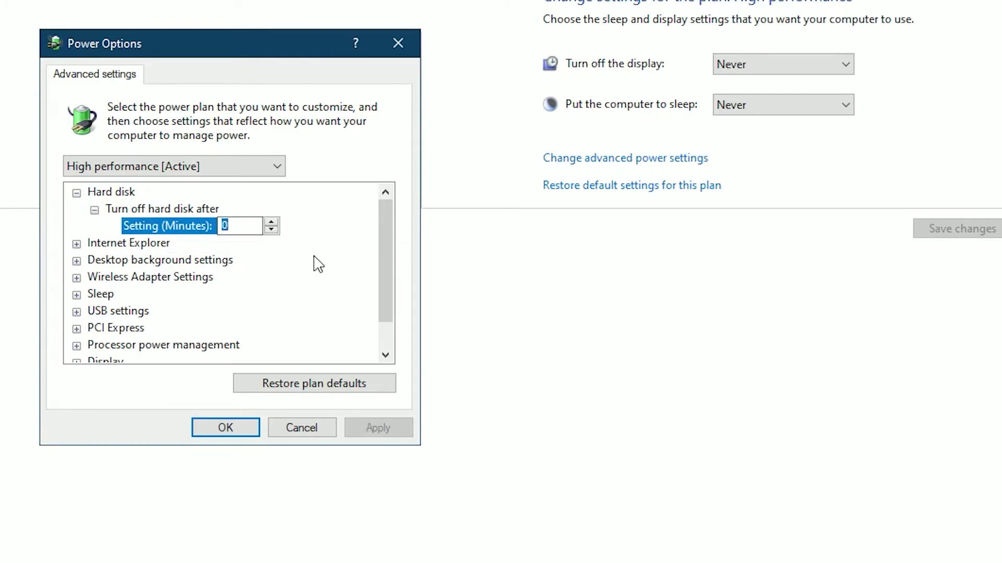
left_click(375, 429)
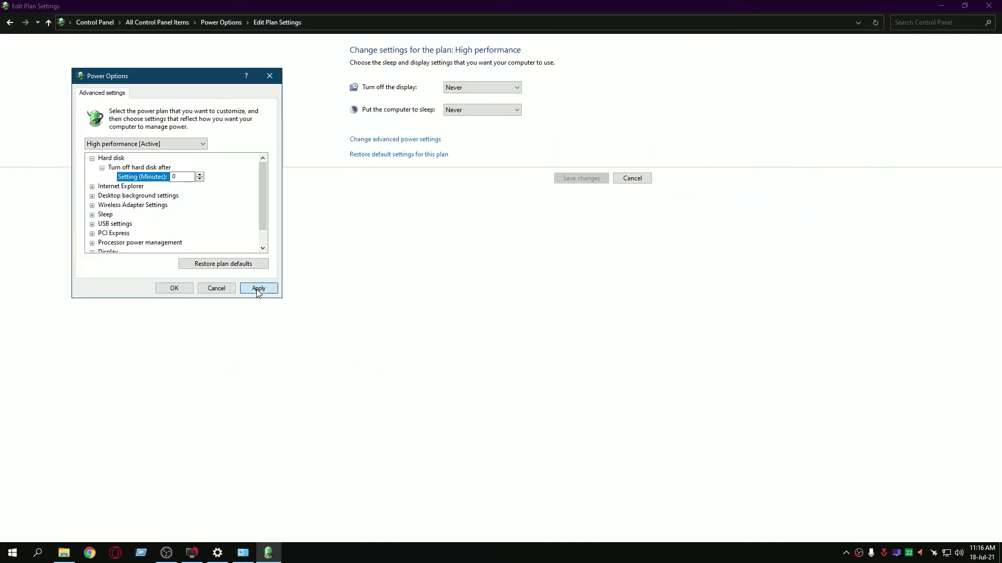
left_click(175, 289)
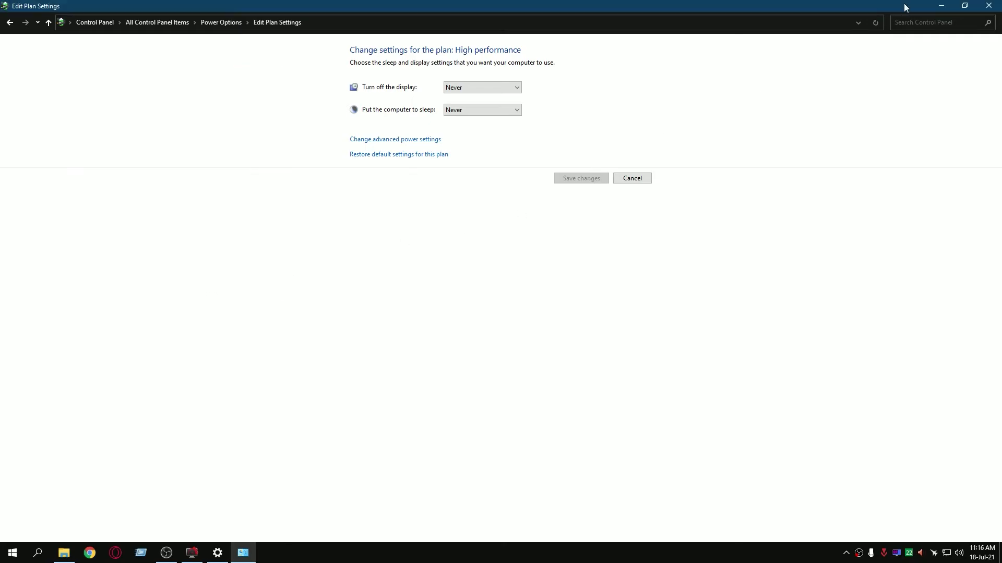
key("alt+F4")
key("alt+F4")
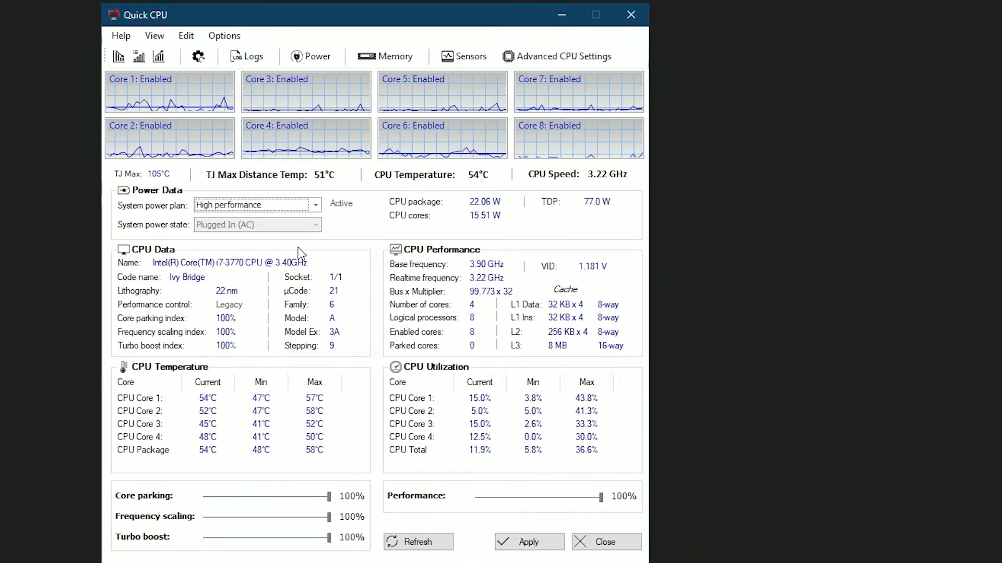
Keep the High performance power plan with core parking, frequency scaling, turbo boost and performance at 100%, and apply the settings.
left_click(316, 206)
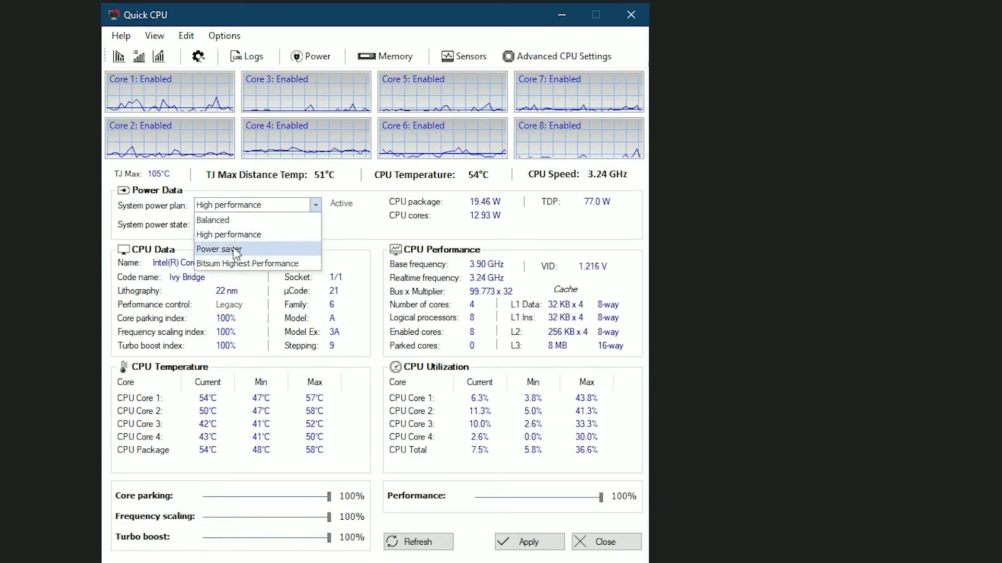
left_click(266, 235)
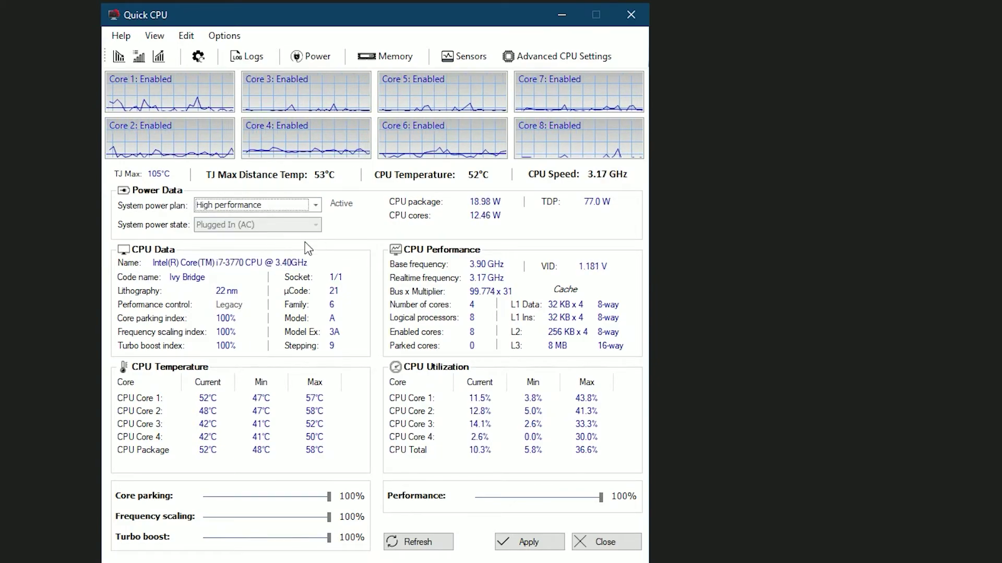
left_click(246, 499)
left_click_drag(303, 501, 331, 519)
left_click_drag(563, 500, 603, 498)
left_click(562, 545)
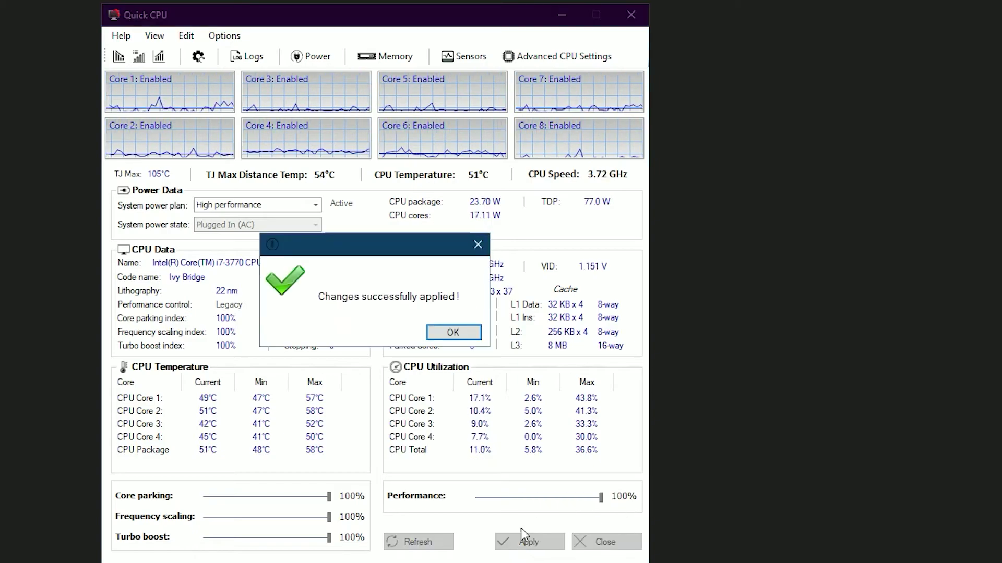
left_click(452, 334)
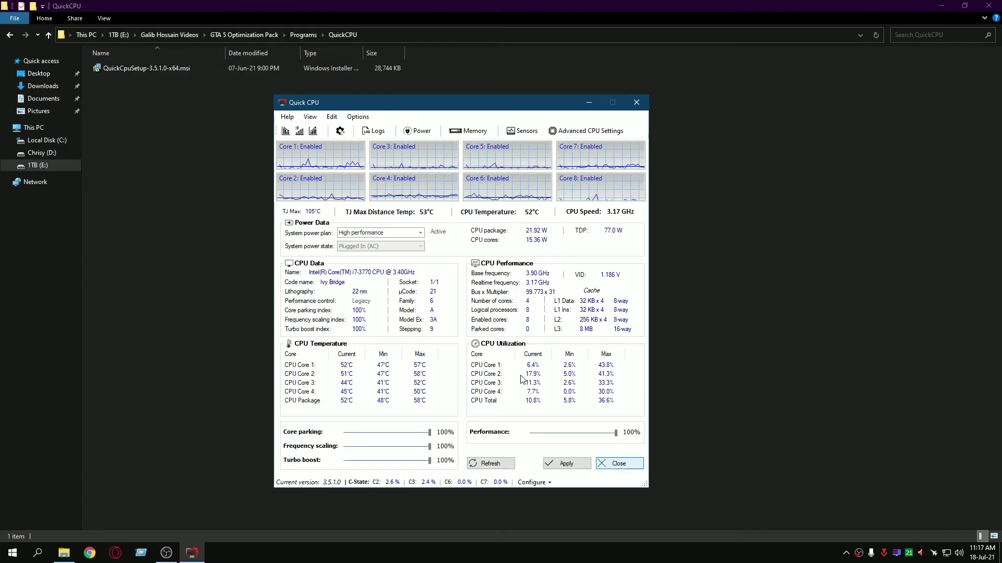
Close QuickCPU and open the Timer Resolution folder inside the optimization pack's Programs folder.
left_click(631, 15)
left_click(305, 36)
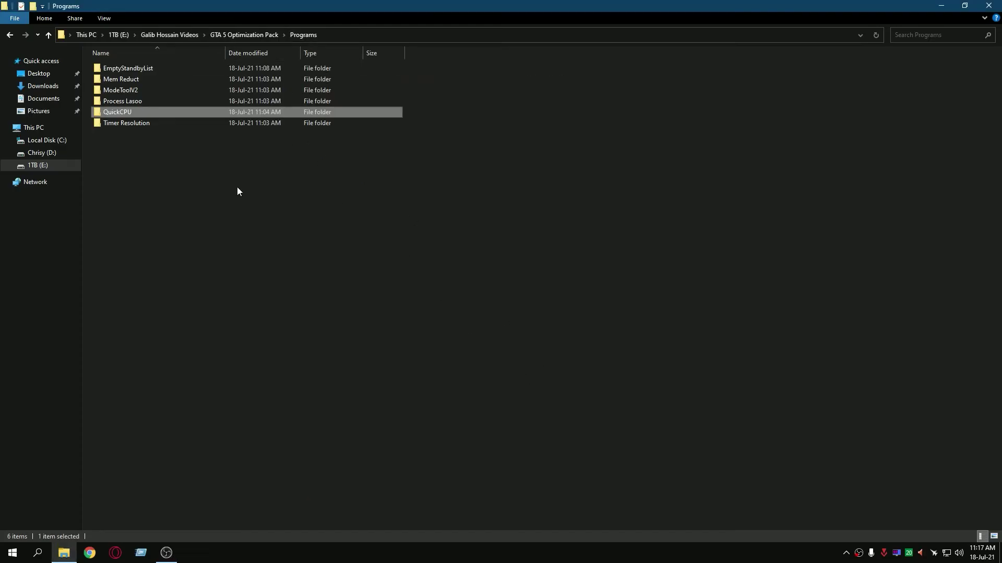
double_click(119, 125)
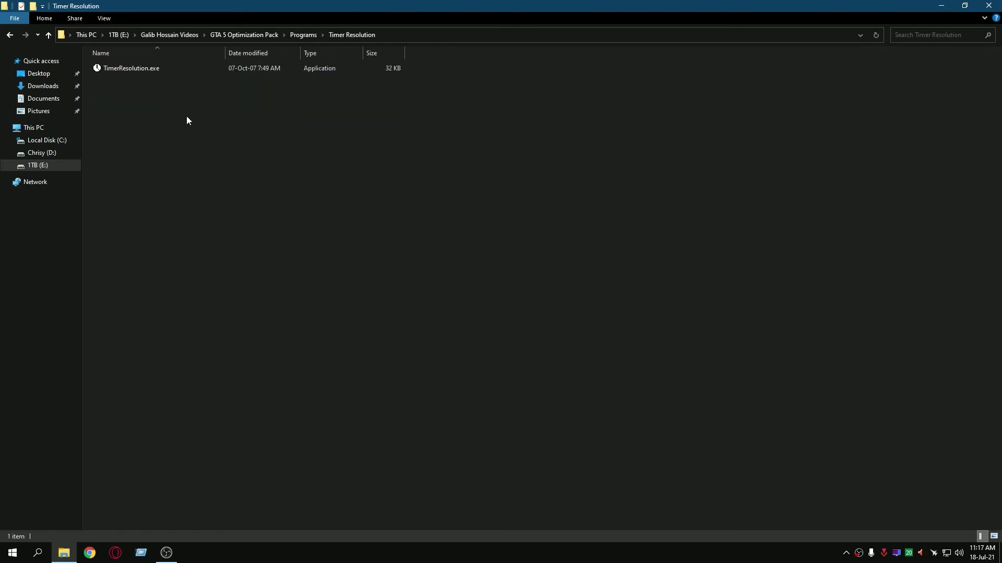
Run TimerResolution.exe from the desktop, switch the timer to its maximum resolution, and restore the default resolution.
key("super+d")
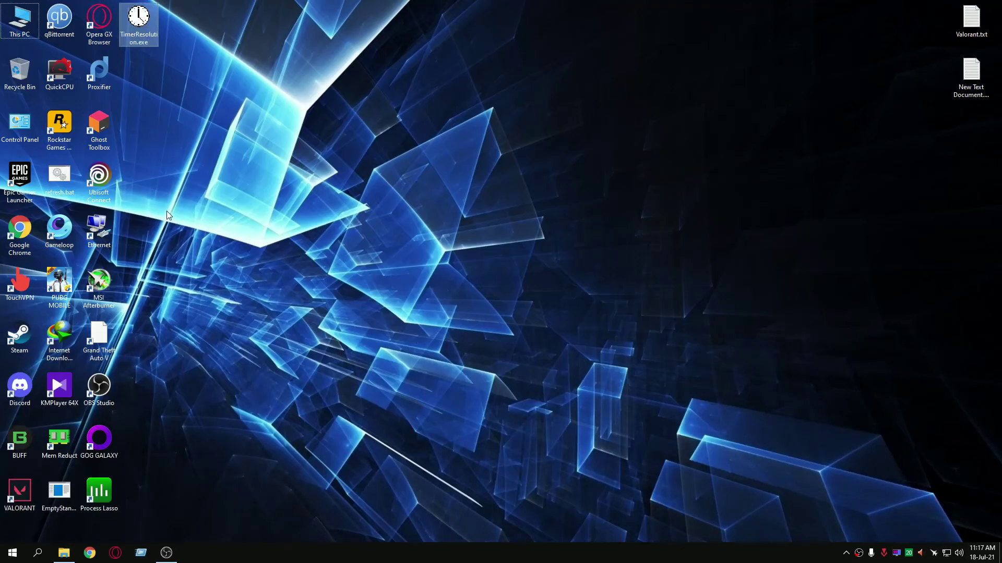
key("Return")
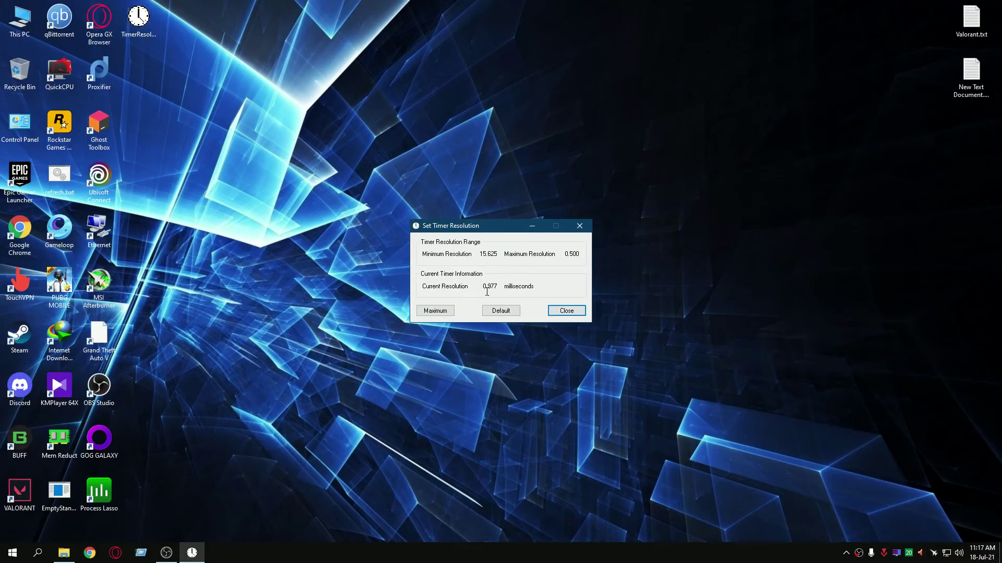
left_click_drag(491, 230, 514, 253)
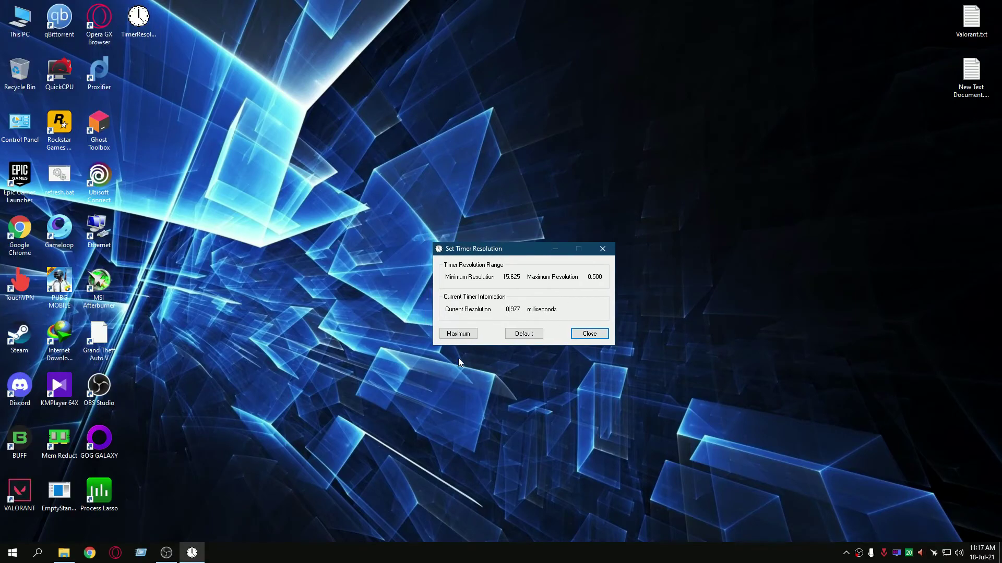
left_click(457, 338)
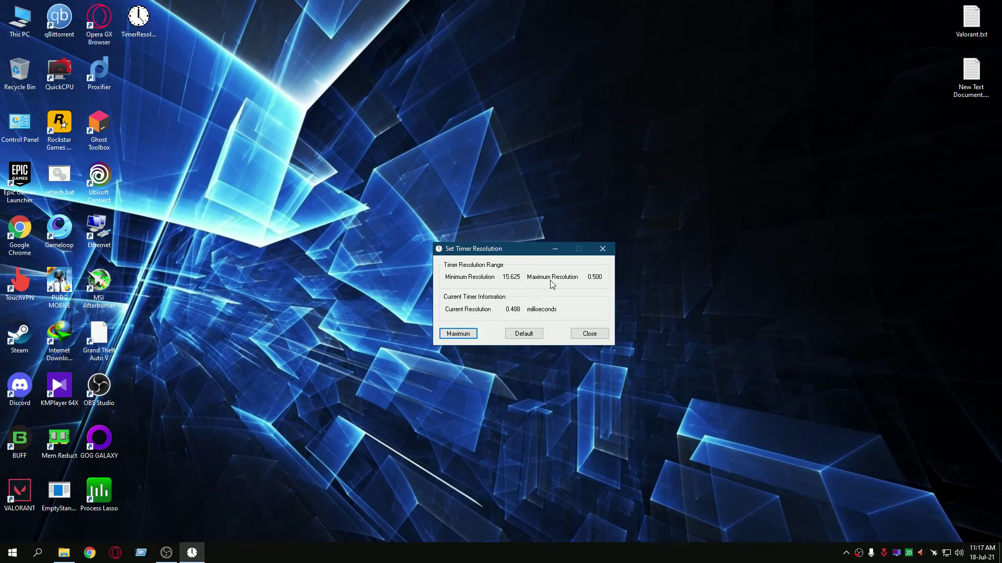
left_click_drag(517, 256, 441, 231)
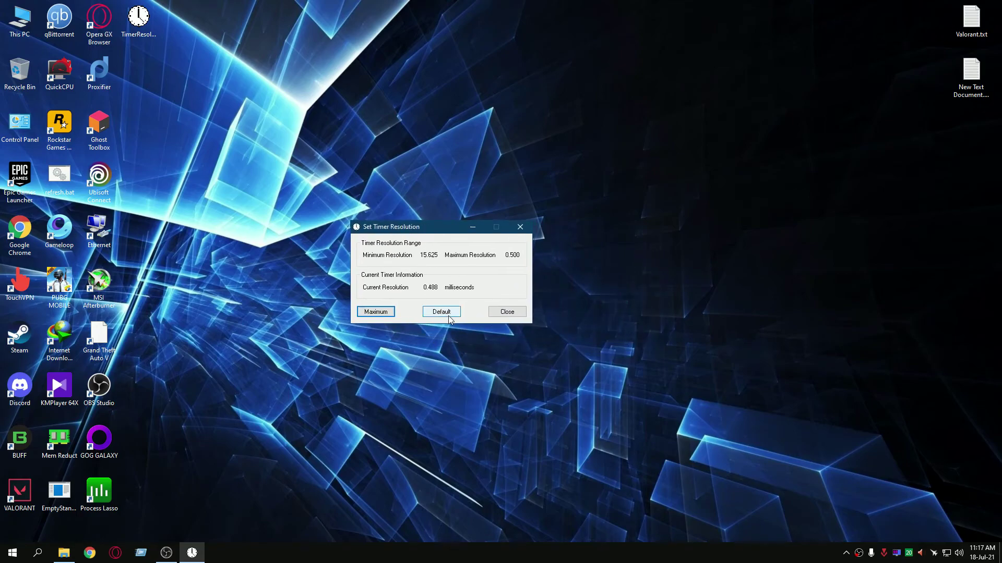
left_click(448, 315)
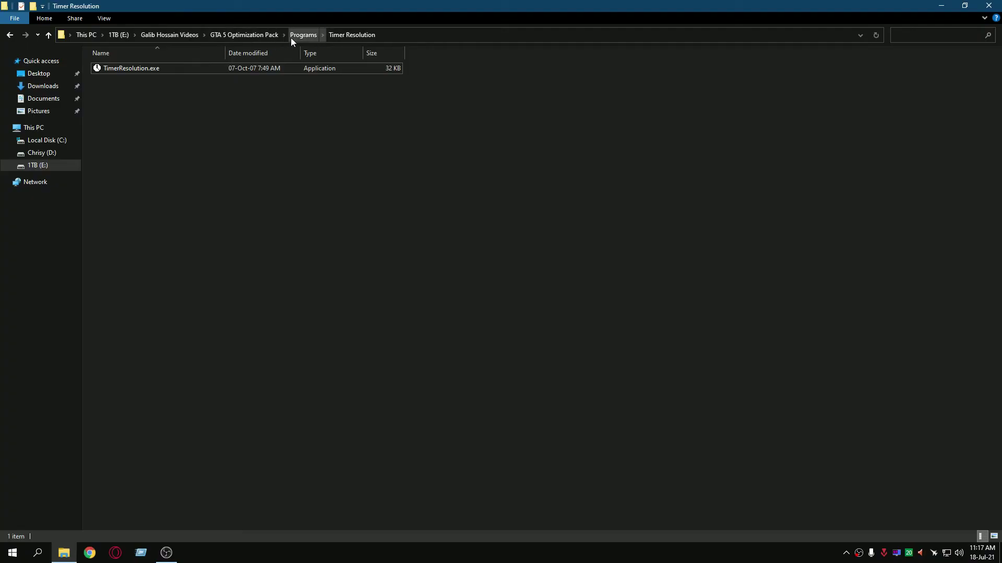
Open the Reg Files folder of the GTA 5 Optimization Pack.
left_click(293, 37)
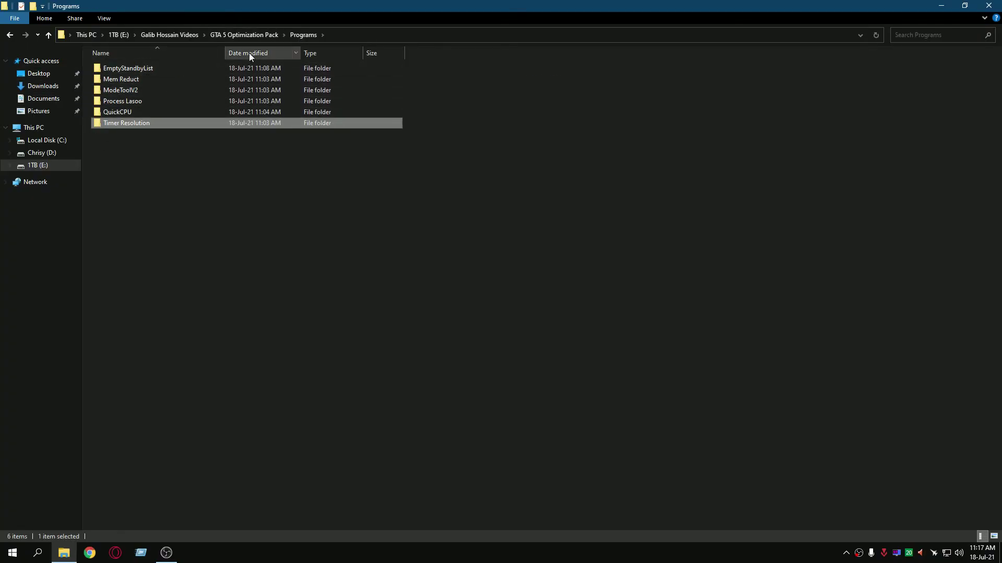
left_click(261, 34)
double_click(117, 78)
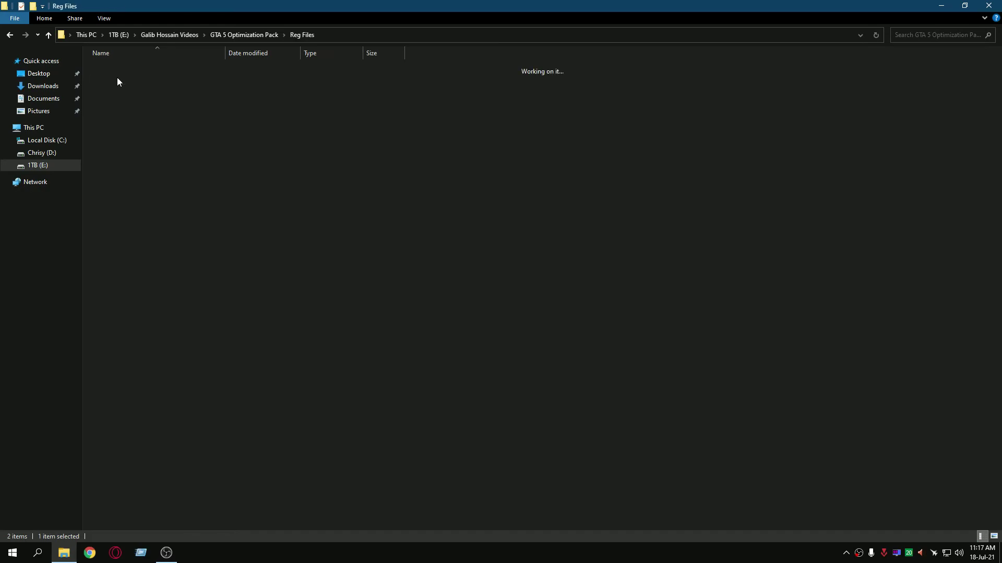
left_click_drag(146, 70, 248, 83)
left_click_drag(280, 216, 111, 82)
Import the Boost PC Responsiveness, Disable Power Throttling and Game Optimizations registry files into the Windows registry.
left_click(121, 70)
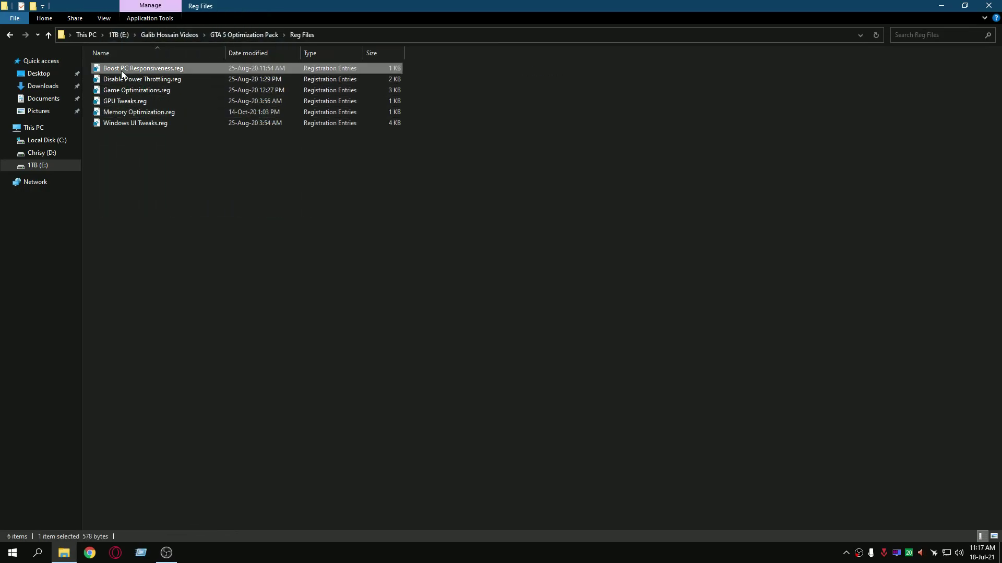
double_click(145, 78)
key("Return")
key("Return")
double_click(137, 89)
key("Return")
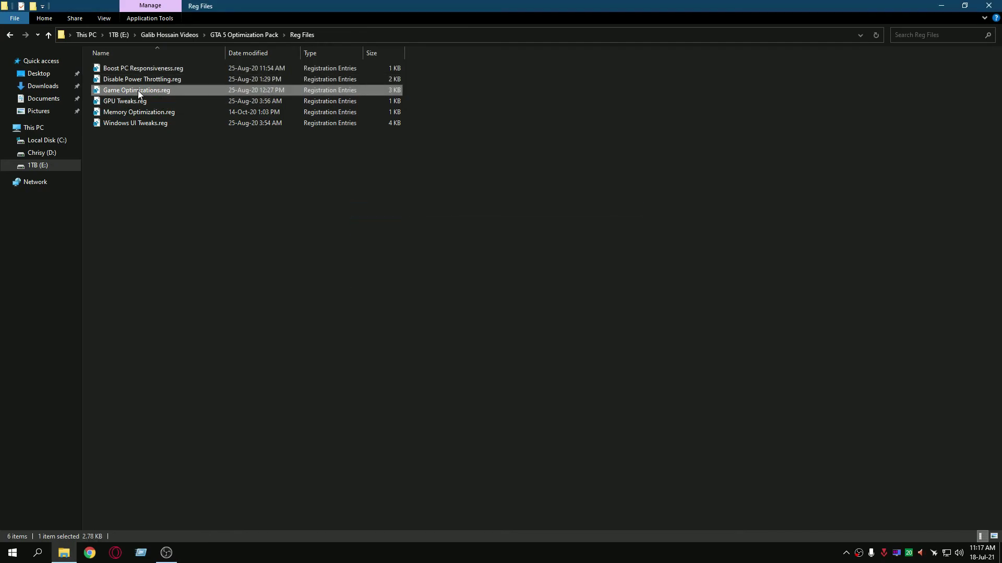
key("Return")
Import the GPU Tweaks, Memory Optimization and Windows UI Tweaks registry files into the Windows registry.
left_click(124, 101)
double_click(123, 101)
key("Return")
key("Return")
double_click(142, 112)
key("Return")
key("Return")
double_click(150, 124)
key("Return")
key("Return")
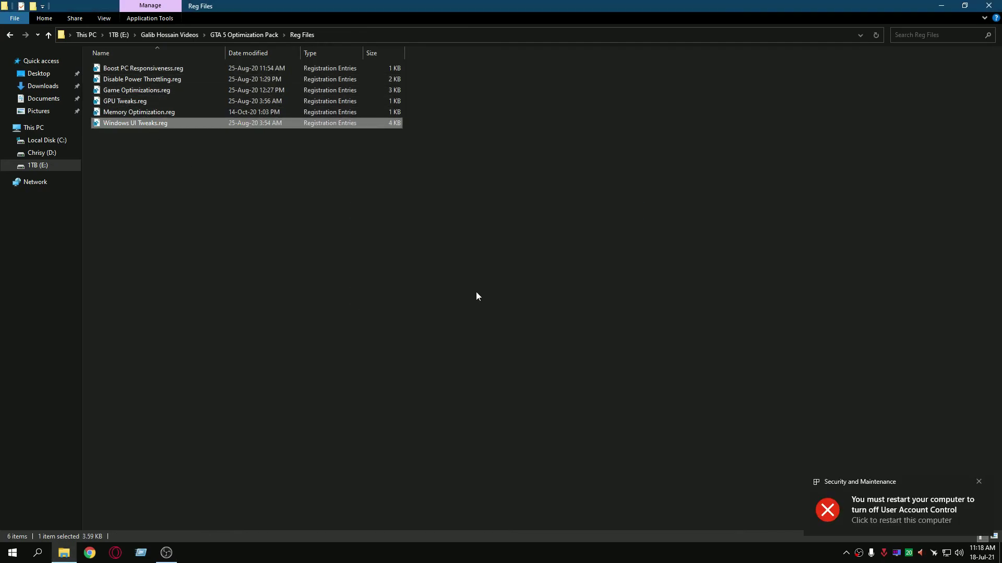
Close the Reg Files folder window and return to the desktop.
left_click(212, 276)
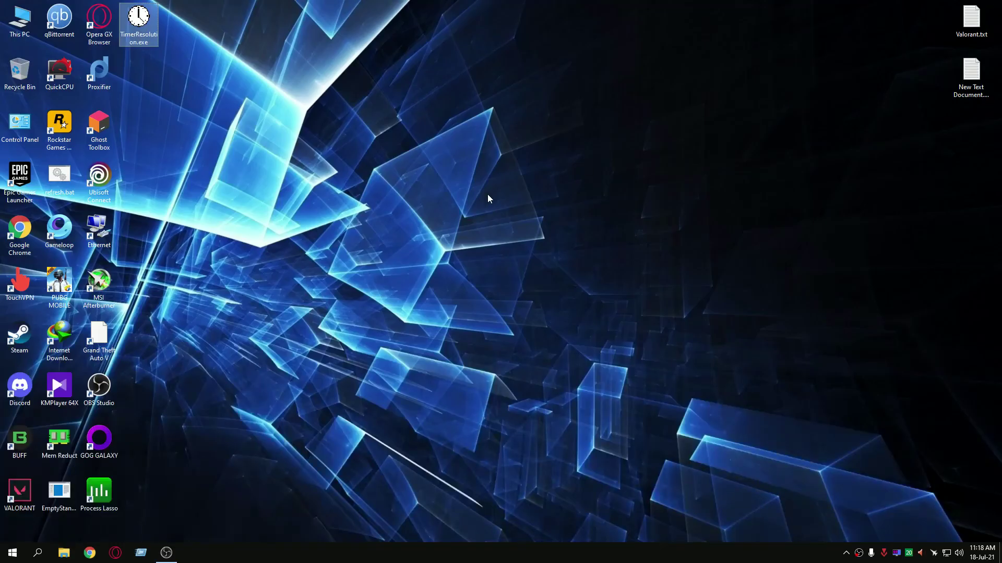
right_click(485, 185)
left_click(569, 241)
left_click(610, 138)
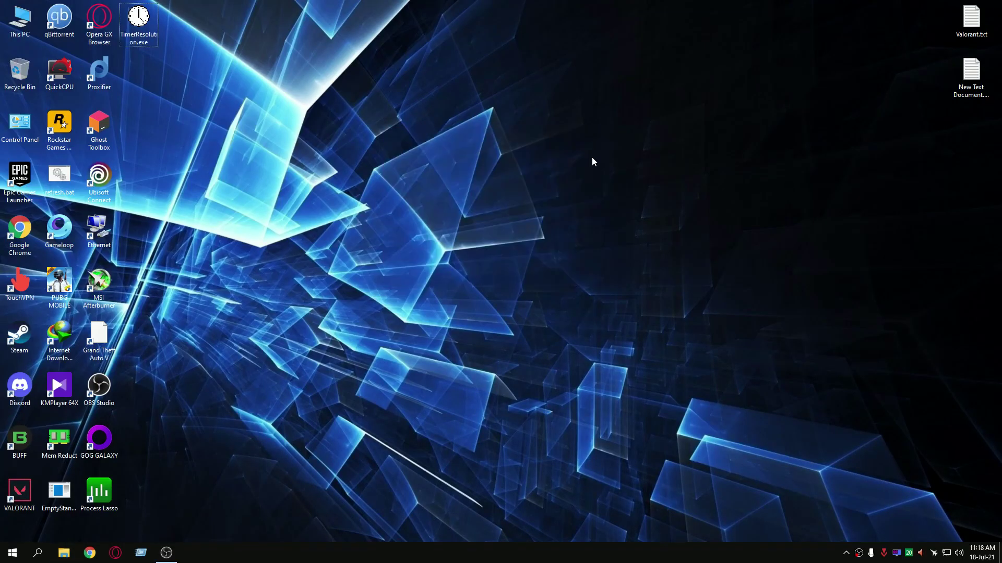